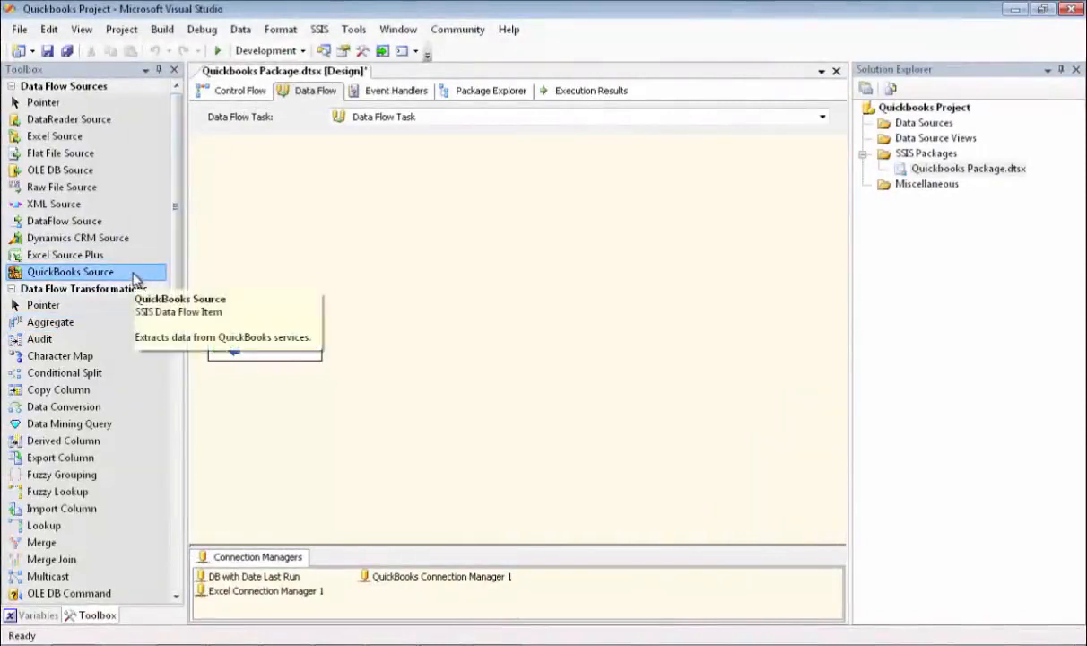
Add a QuickBooks Source above the Excel destination in the data flow and assign it QuickBooks Connection Manager 1.
left_click_drag(134, 279, 208, 236)
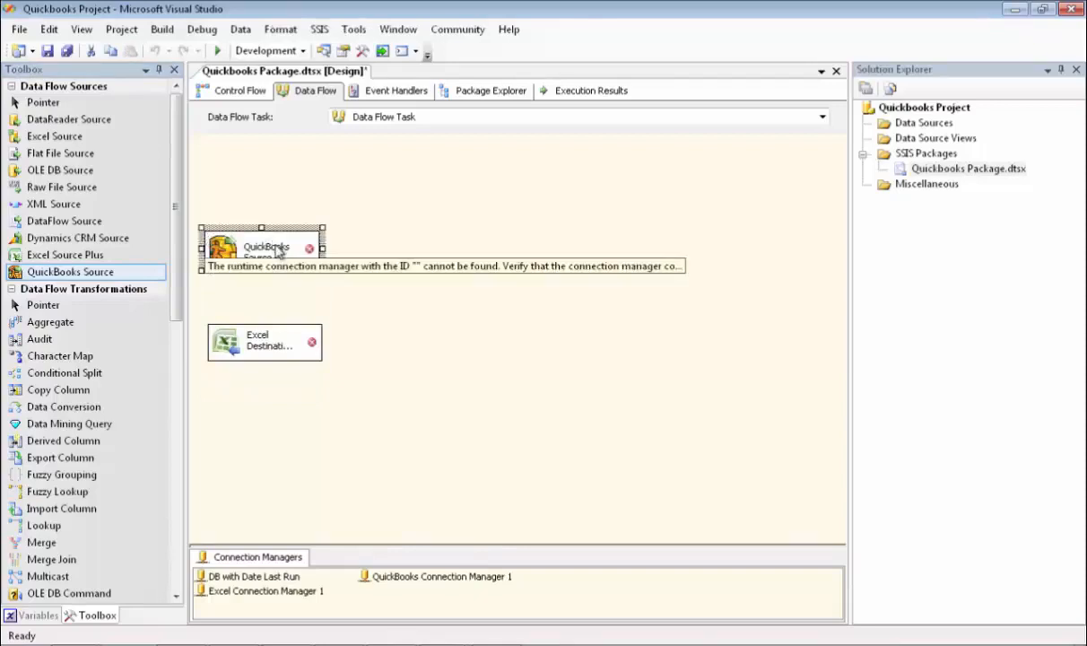
double_click(269, 250)
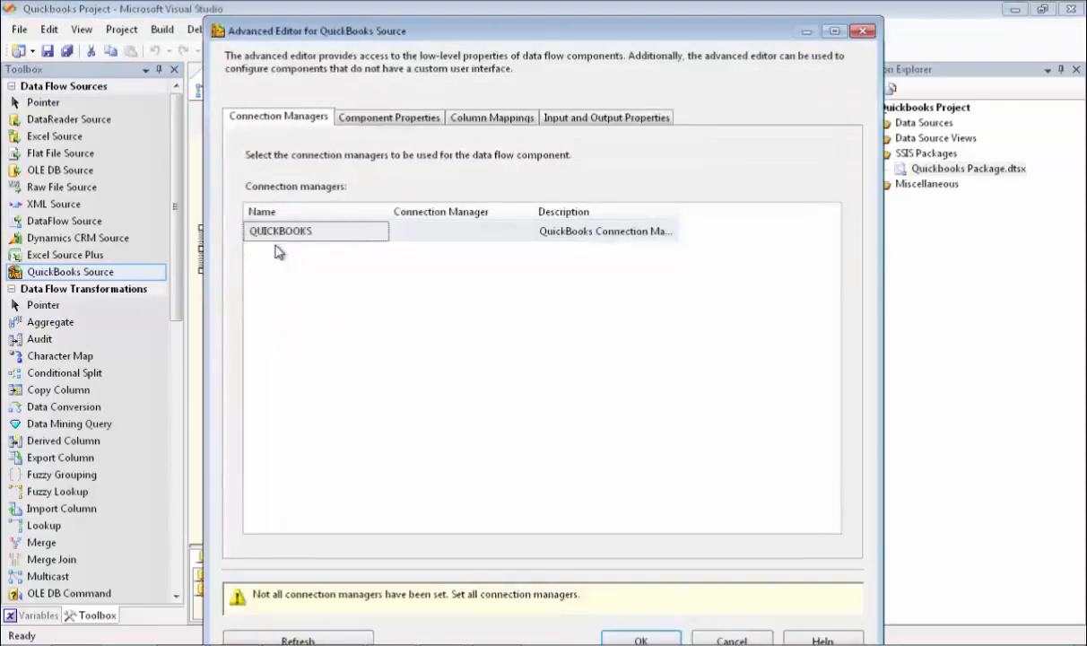
left_click(406, 233)
left_click(527, 232)
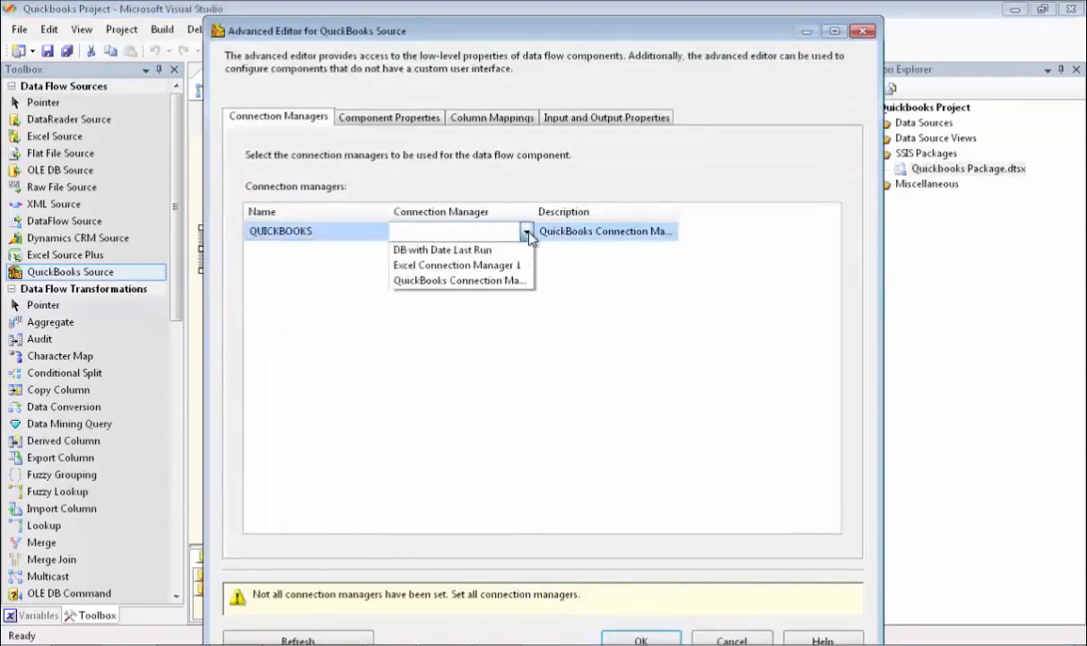
left_click(514, 285)
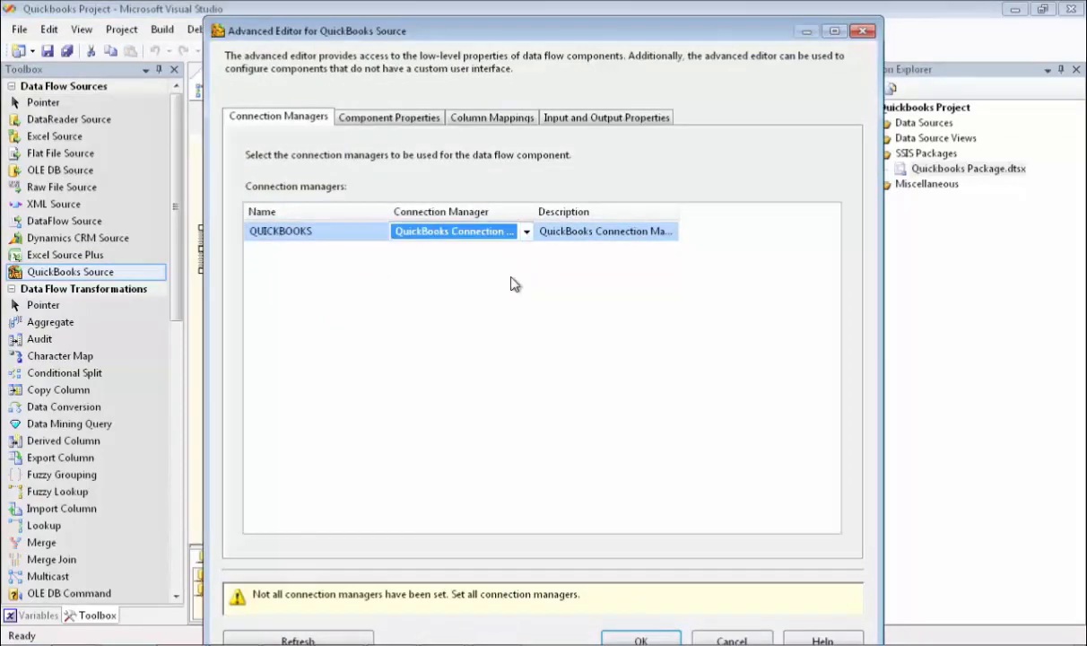
Set the QuickBooks Source's Object property to Invoice and select its QueryXML property.
left_click(408, 117)
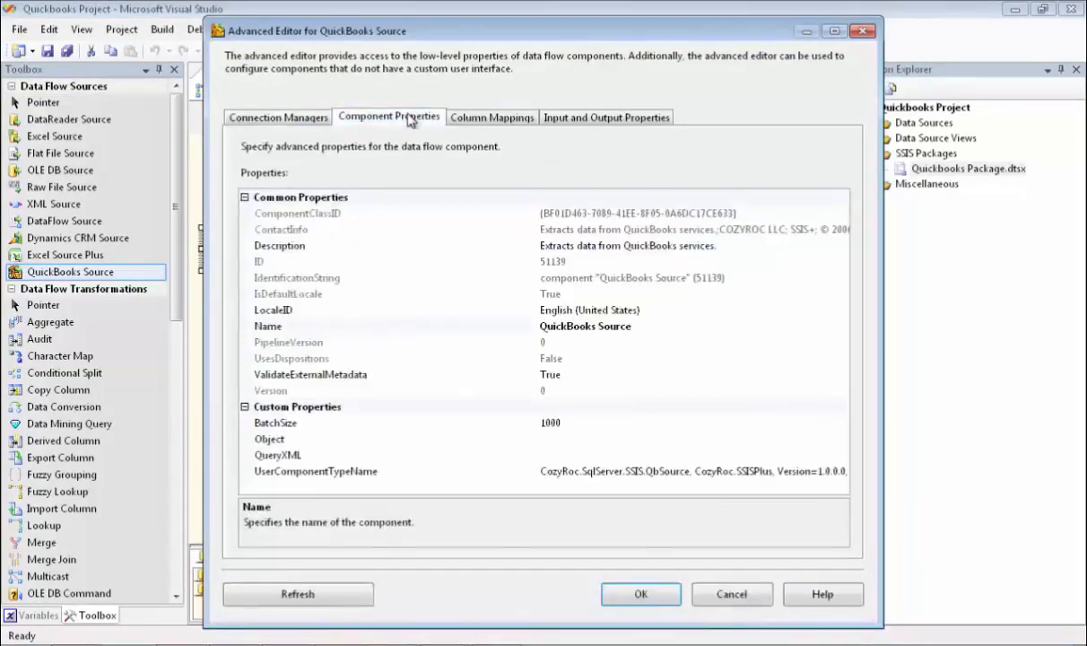
left_click(524, 439)
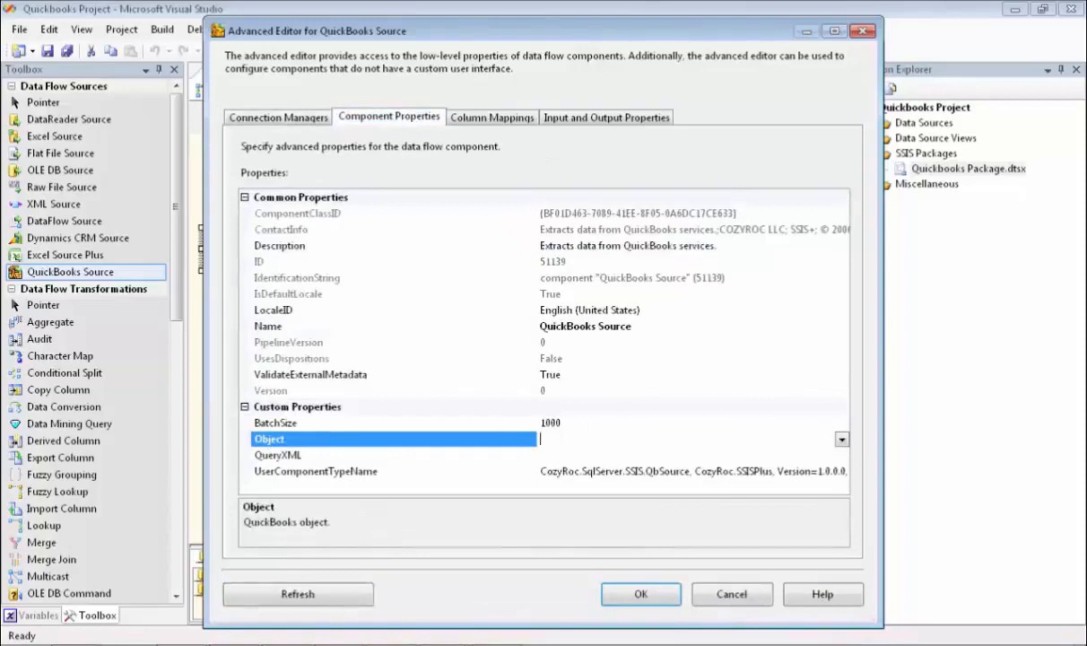
left_click(841, 439)
scroll(848, 585, "down", 3)
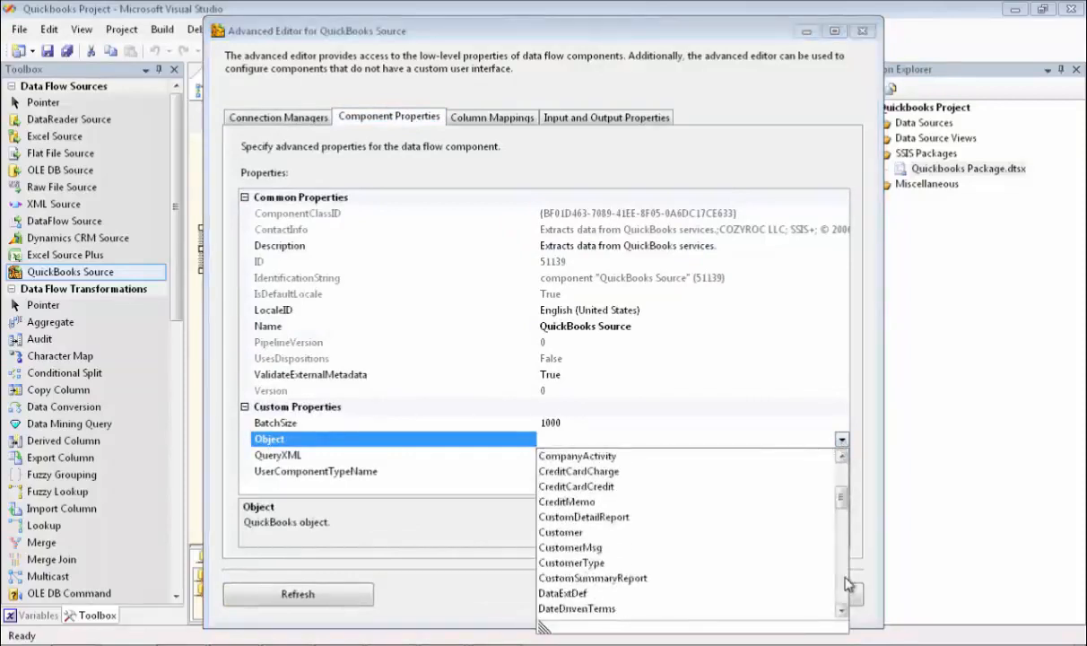
scroll(848, 584, "down", 3)
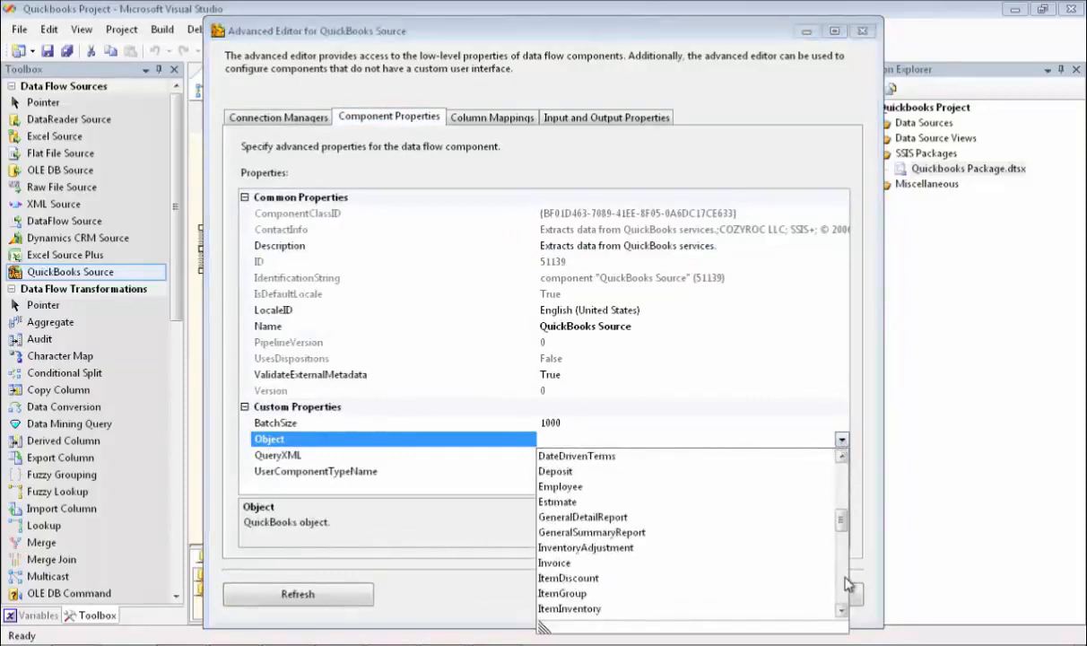
left_click(551, 562)
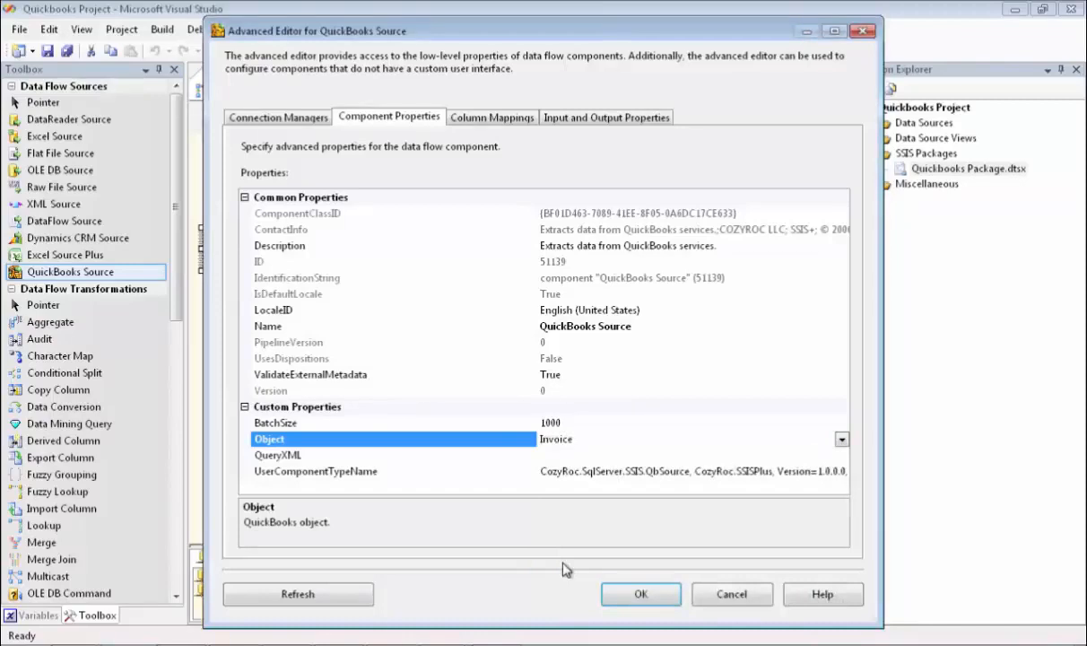
left_click(540, 455)
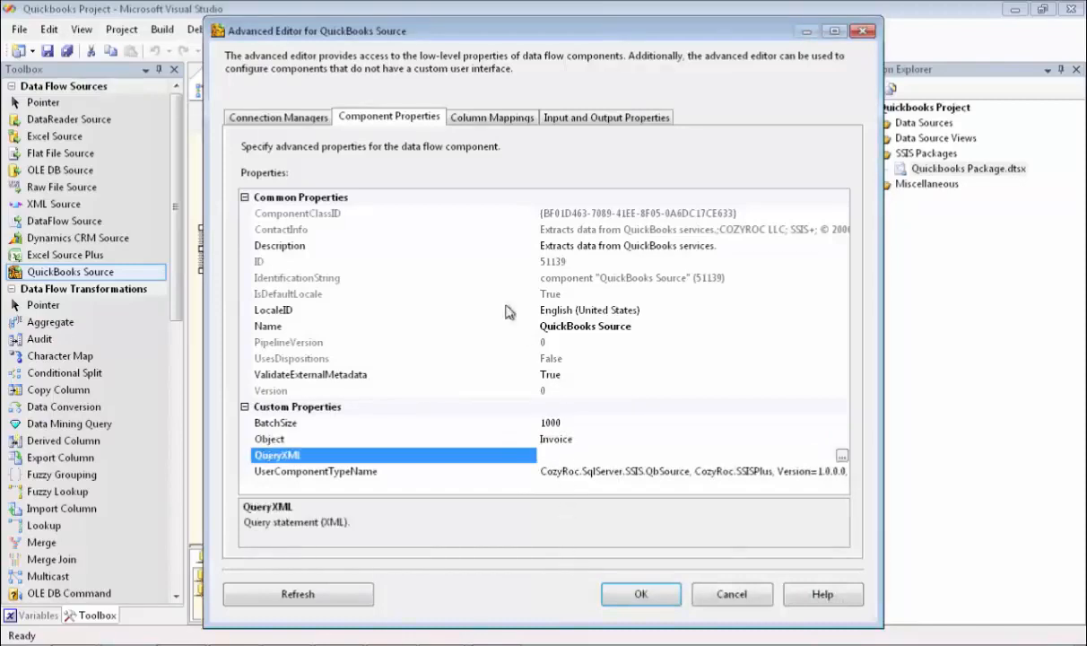
Remove every output of the QuickBooks Source except Invoice_Items_InvoiceLine and accept the source configuration.
left_click(581, 119)
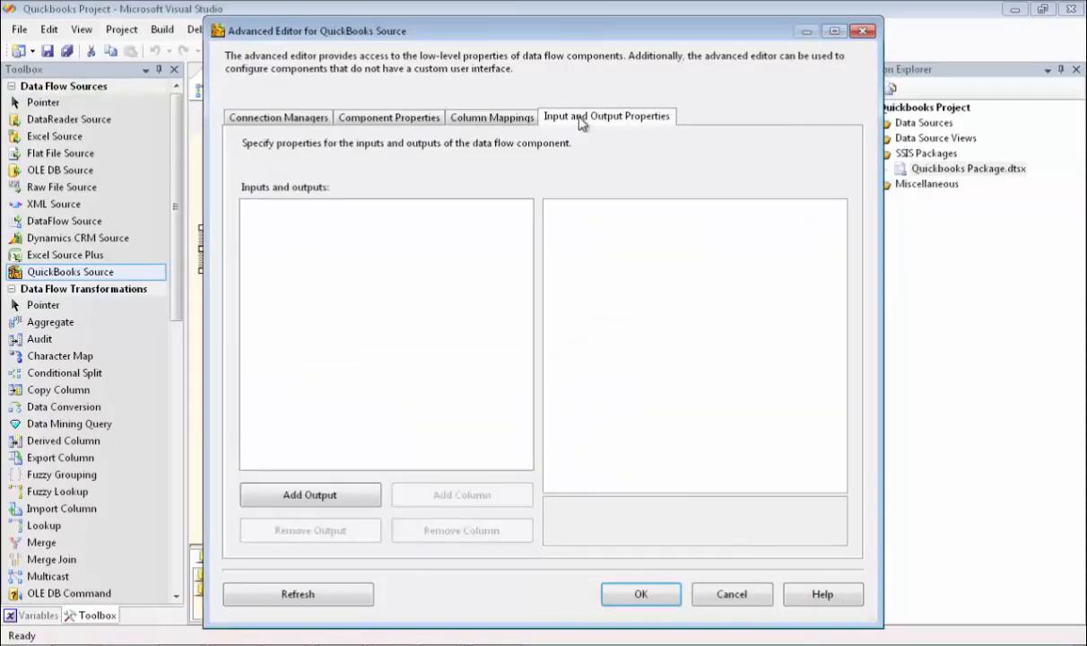
left_click(302, 210)
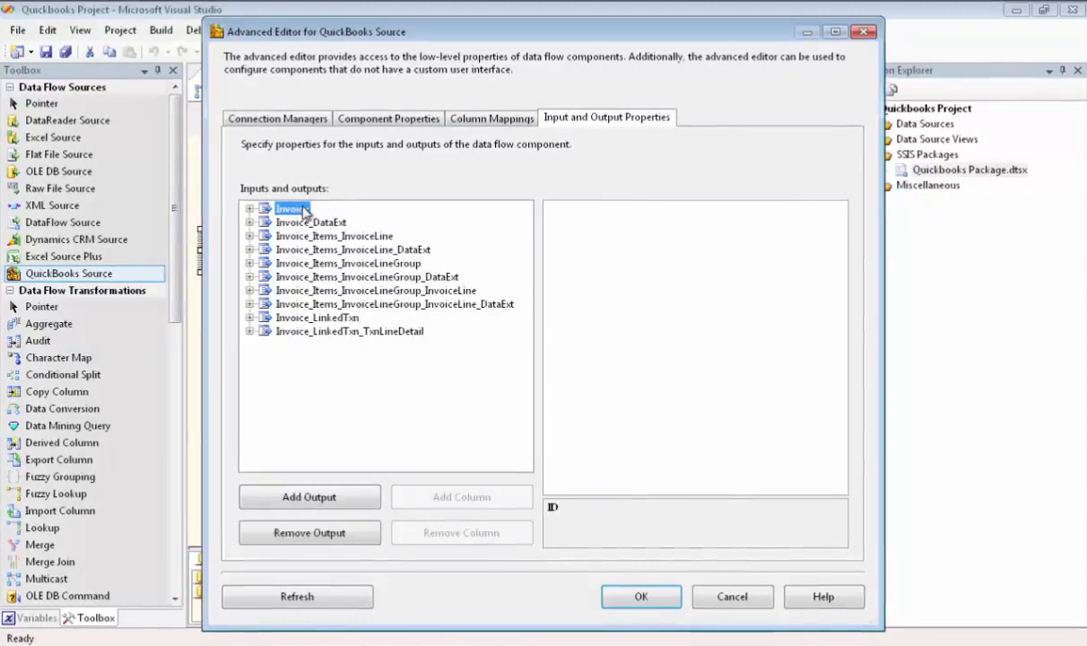
left_click(349, 534)
left_click(349, 534)
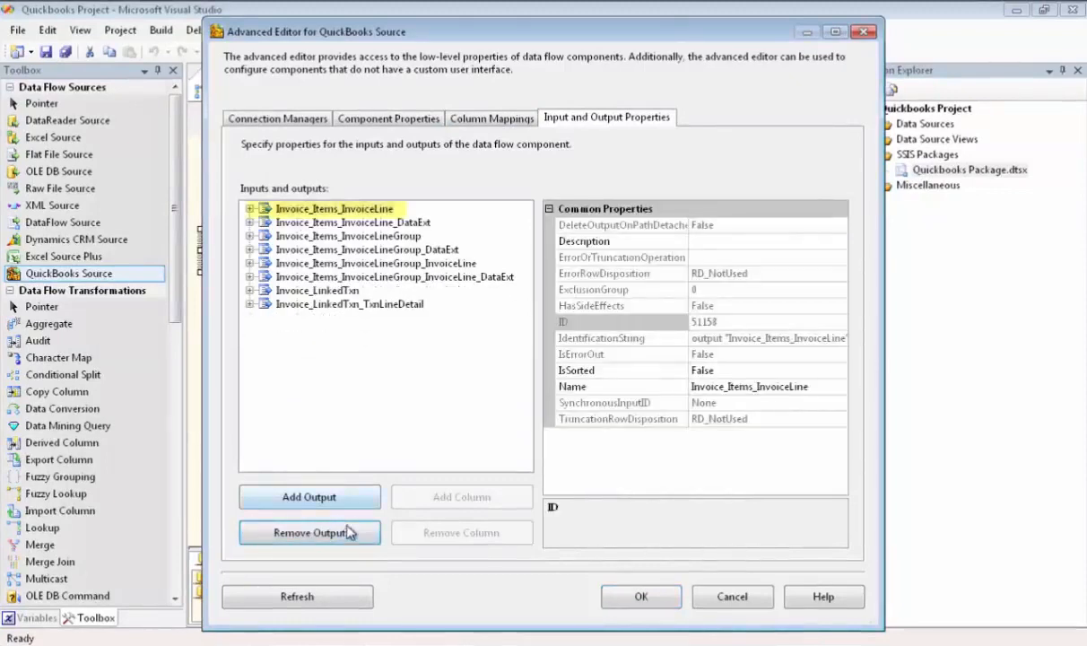
left_click(310, 224)
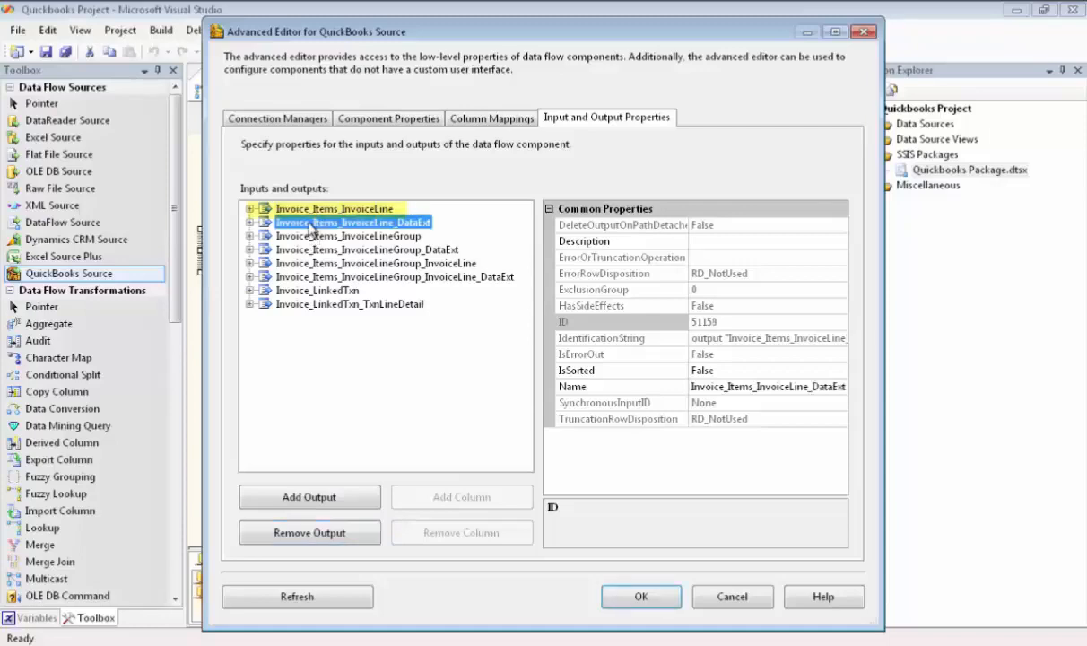
left_click(357, 535)
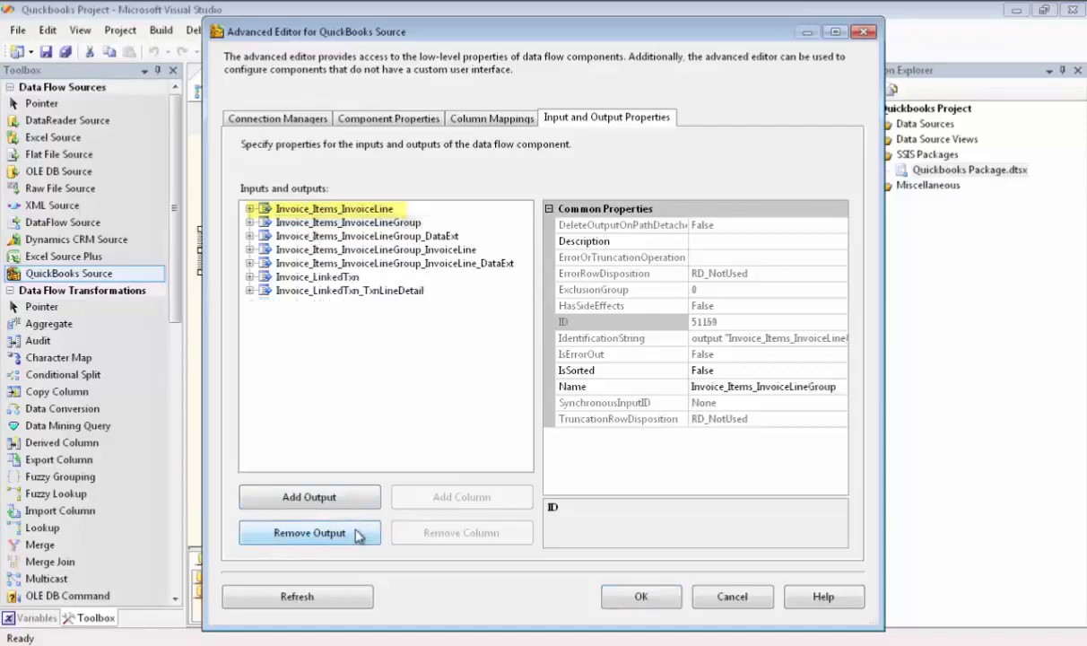
left_click(356, 534)
left_click(356, 534)
left_click(357, 534)
left_click(357, 535)
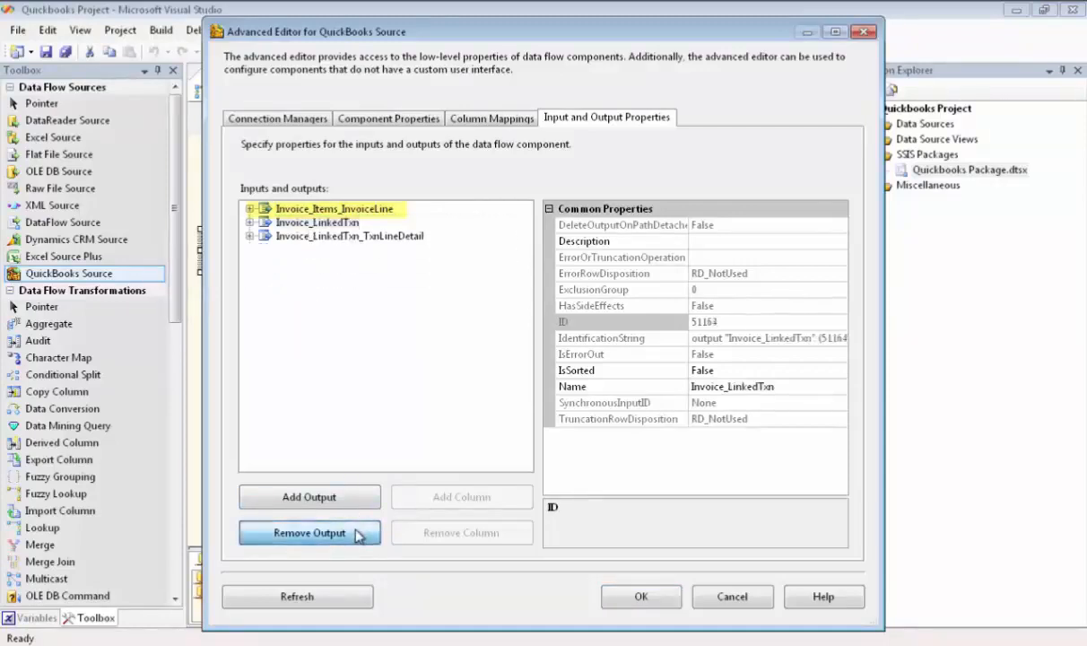
left_click(357, 534)
left_click(357, 534)
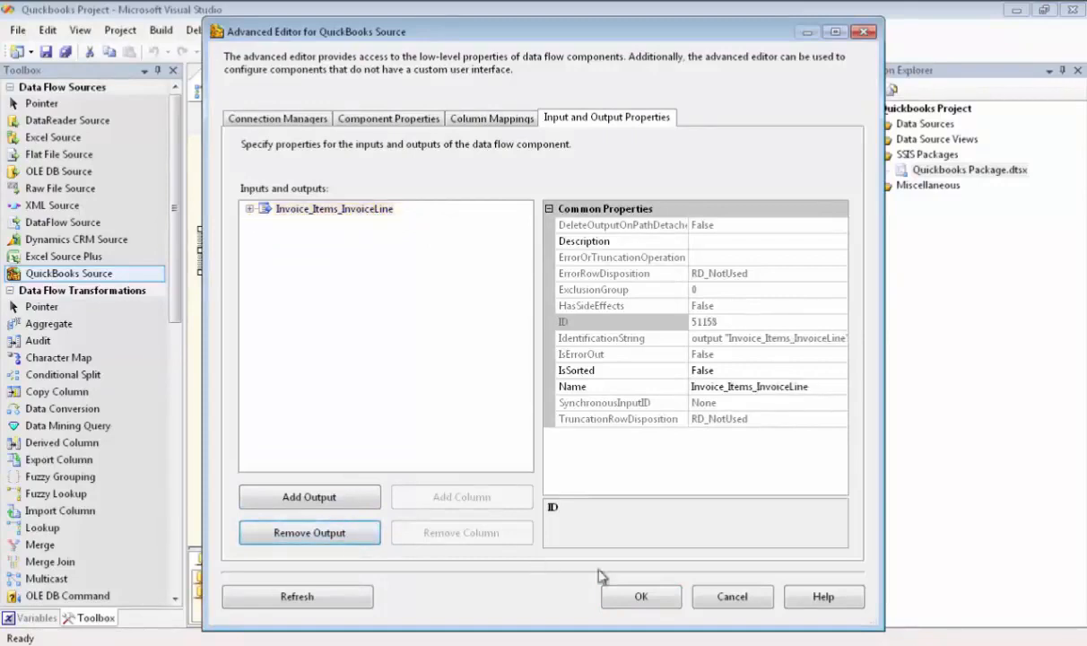
left_click(642, 596)
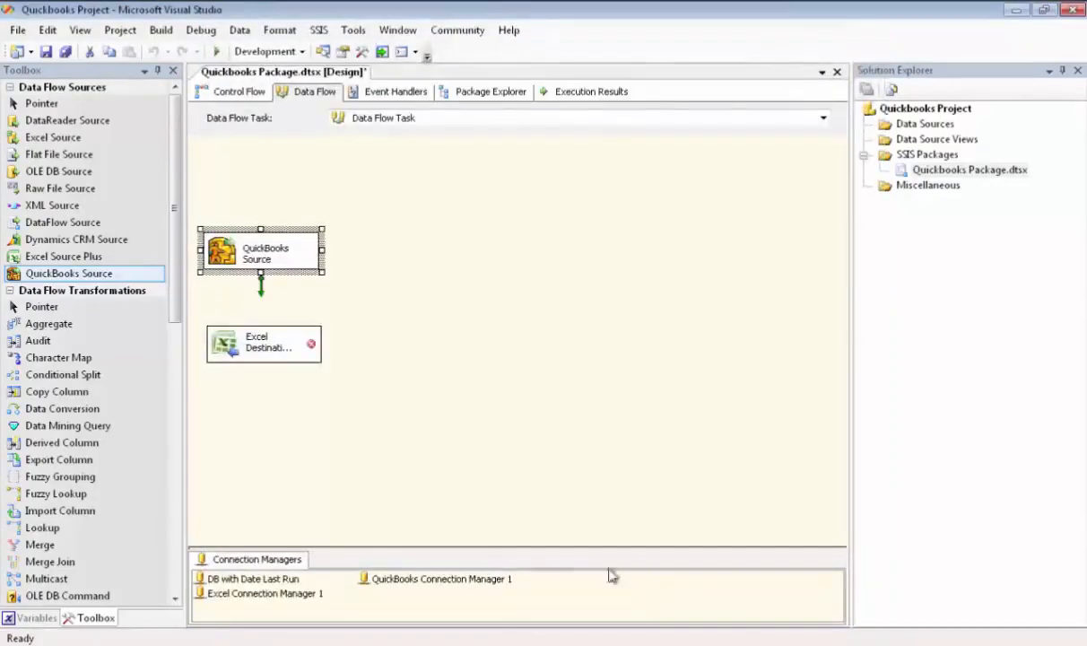
Connect the QuickBooks Source output to the Excel destination, and display the package variables with their data types.
left_click_drag(261, 285, 258, 341)
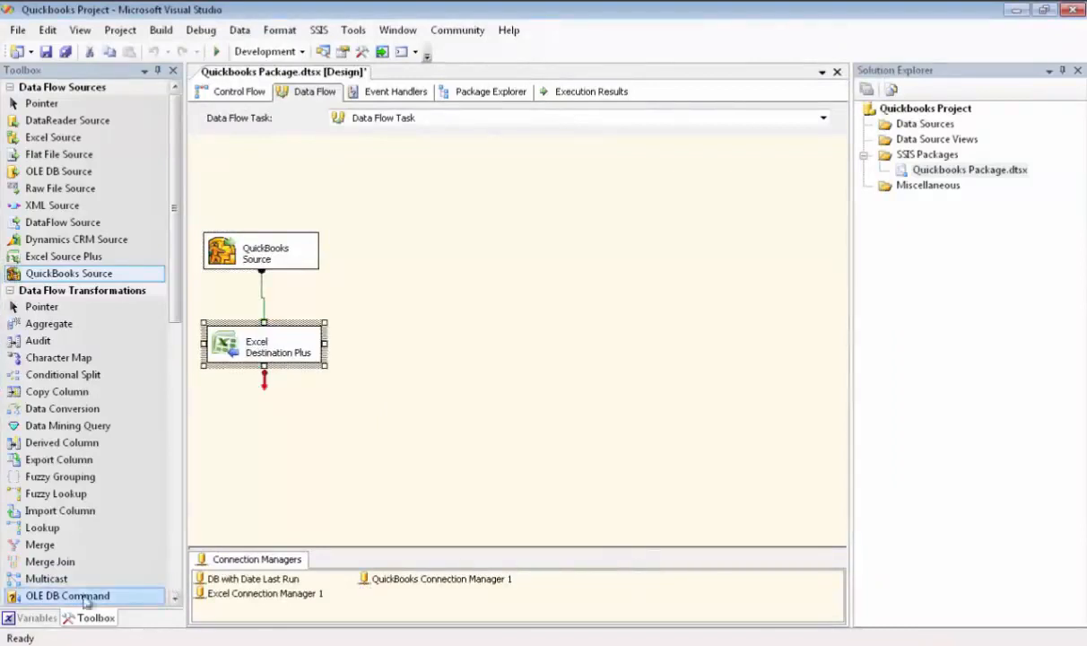
left_click(38, 618)
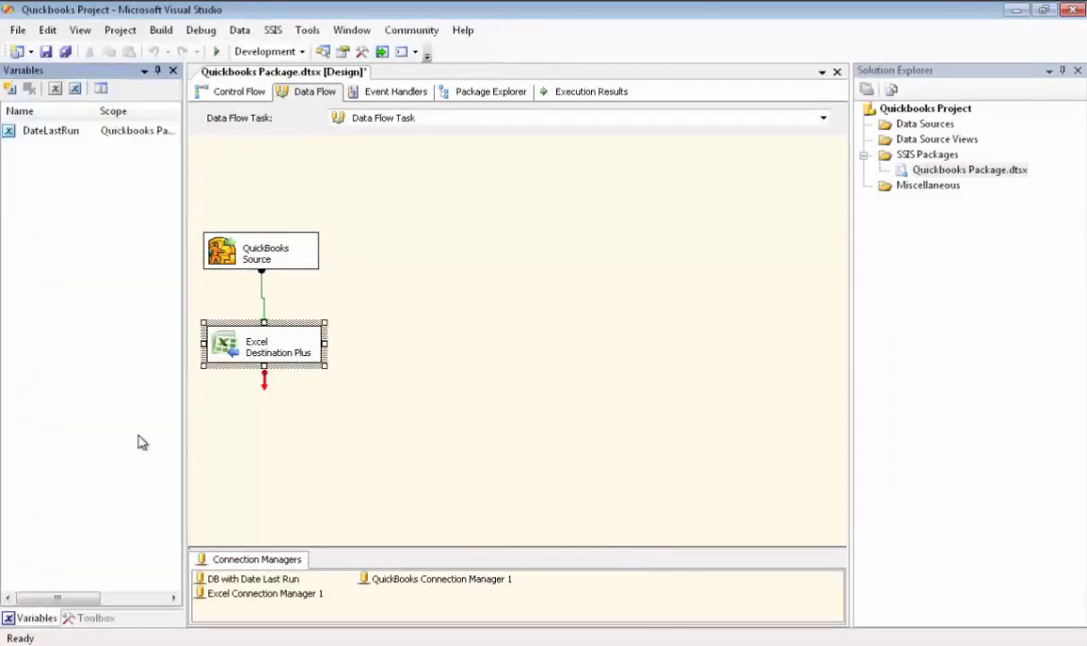
left_click_drag(182, 402, 234, 403)
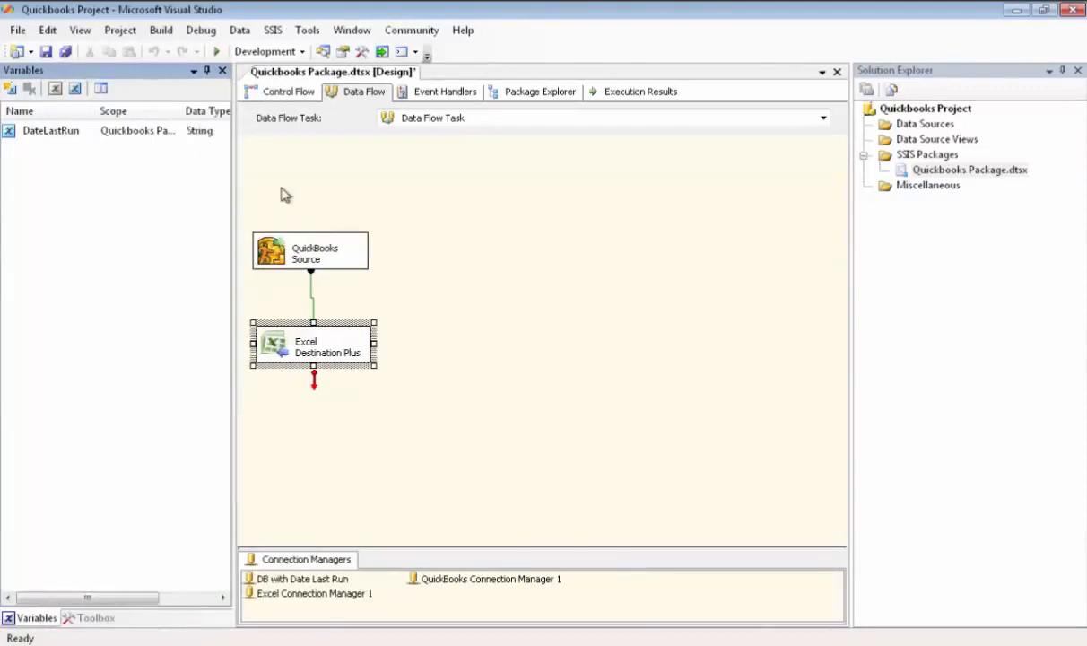
Review the SQL query and the result set's variable mapping of the Get Date Last Run task in the control flow.
left_click(284, 95)
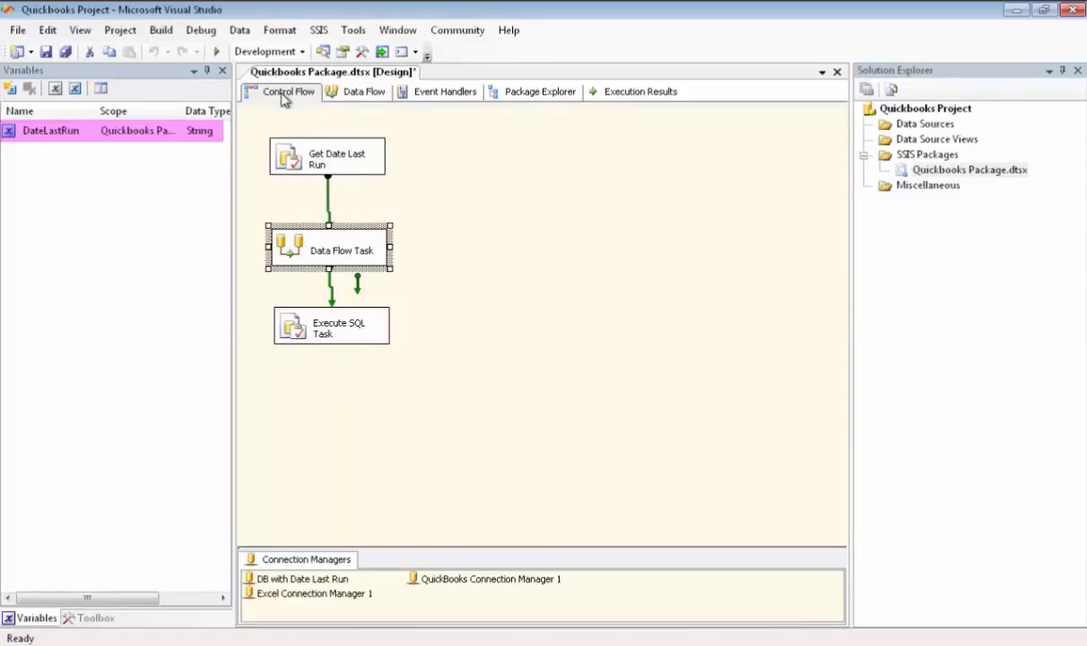
double_click(358, 160)
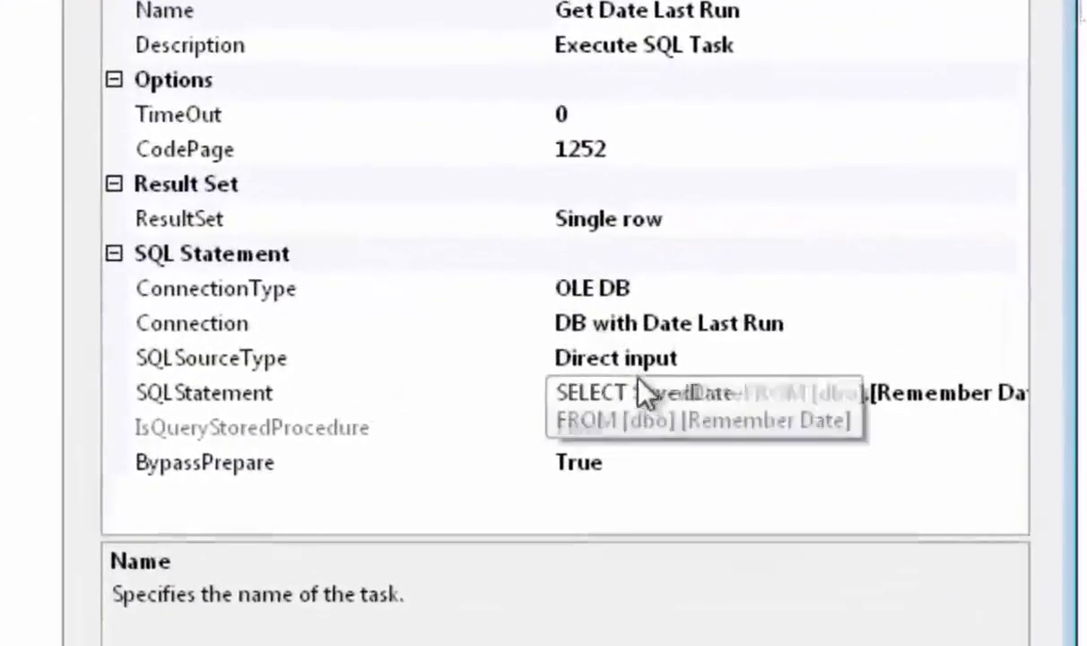
left_click(649, 389)
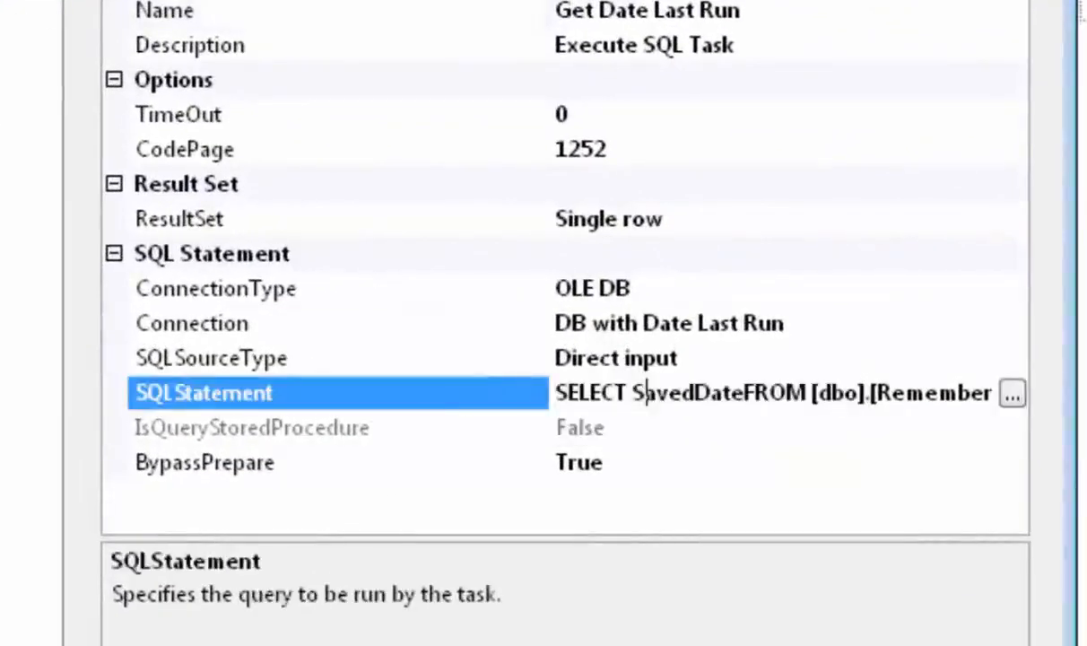
left_click(1015, 392)
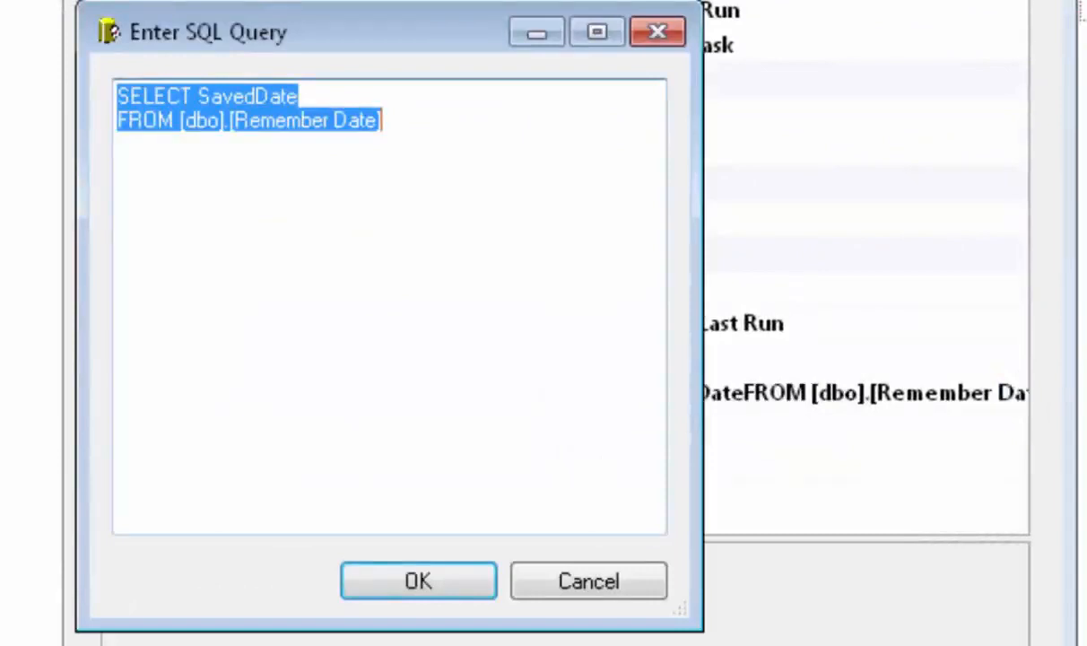
left_click(474, 589)
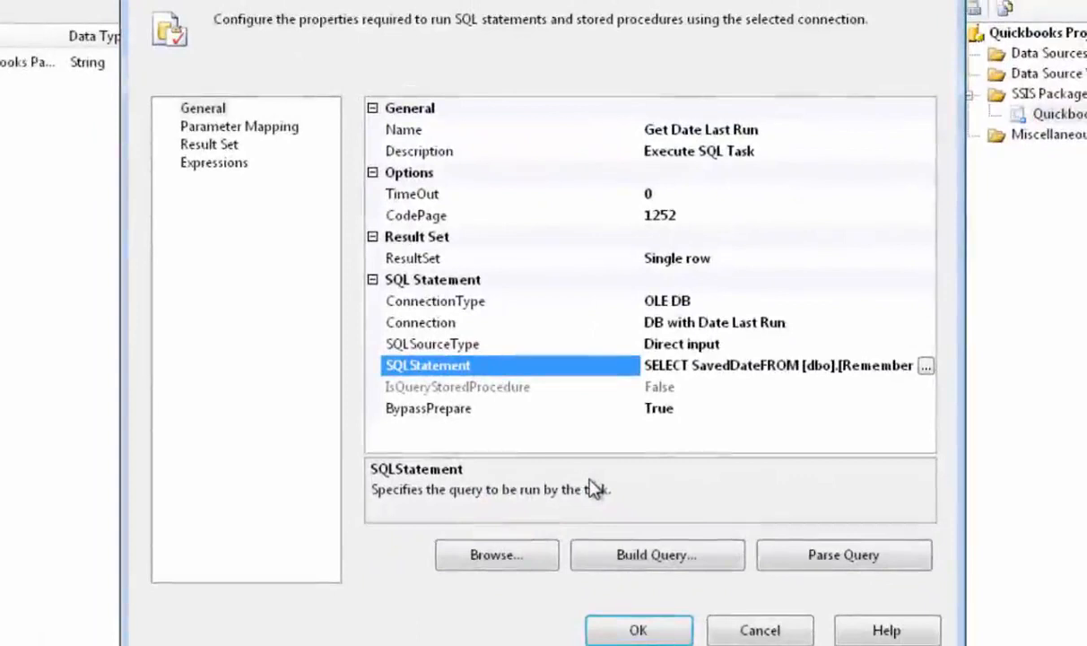
left_click(234, 146)
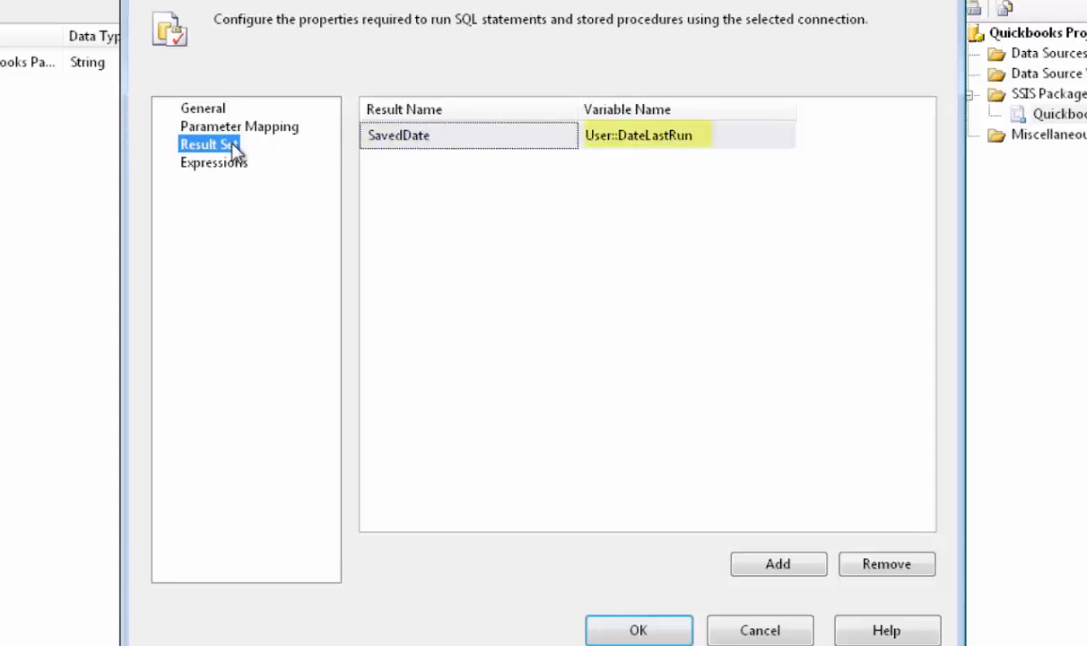
left_click(662, 623)
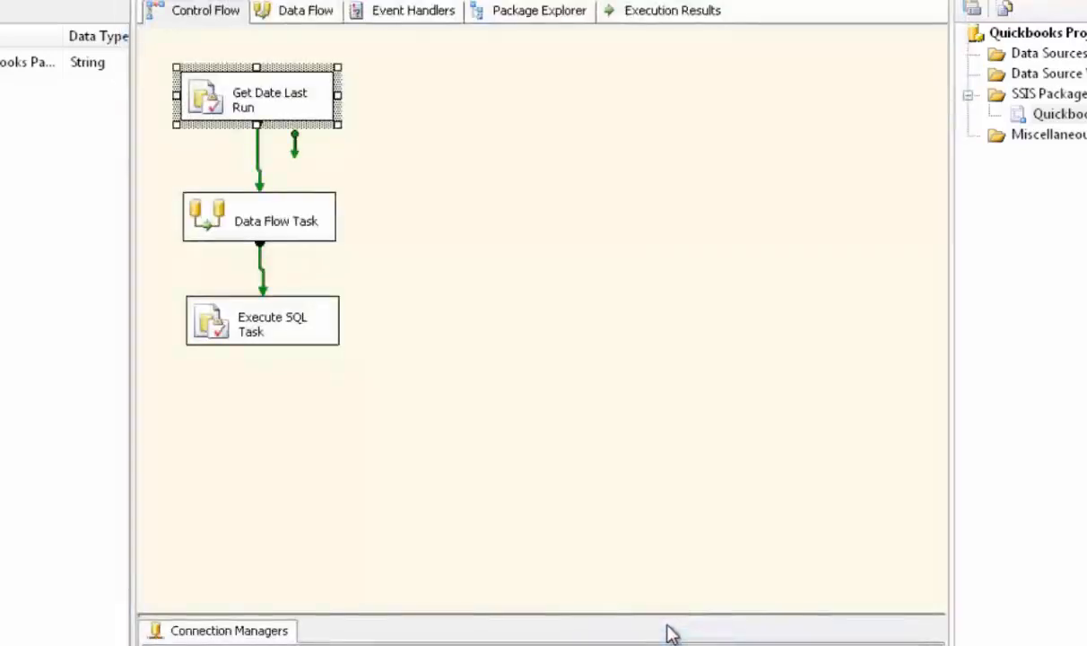
Rename the Execute SQL Task below the Data Flow Task as "Save Today's Date".
left_click(244, 329)
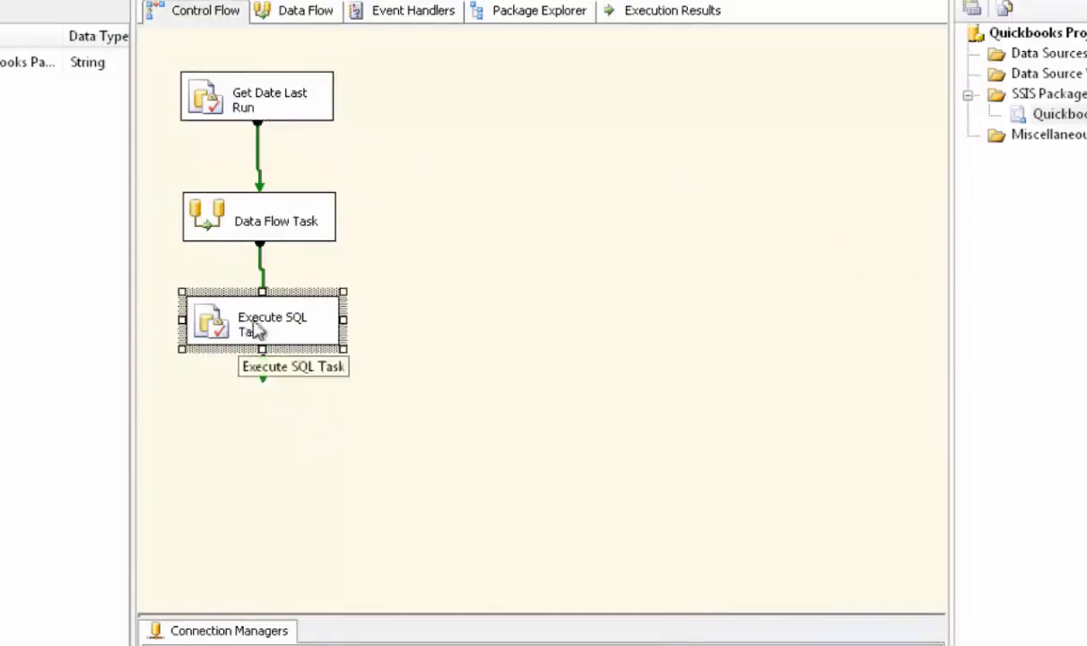
left_click(255, 328)
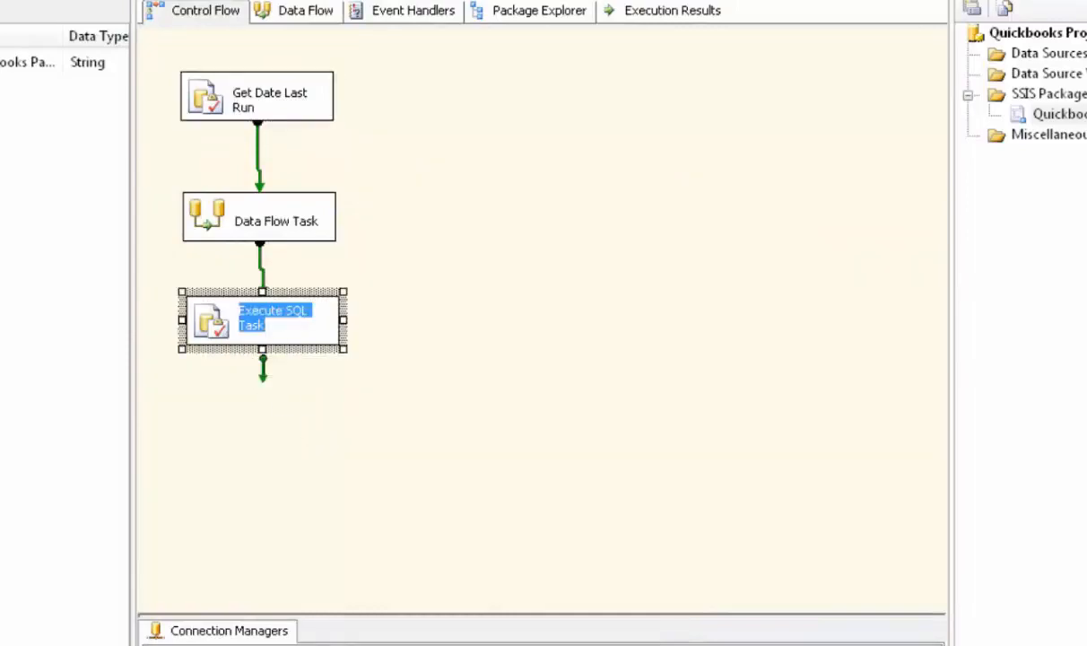
type("Save Today's Date")
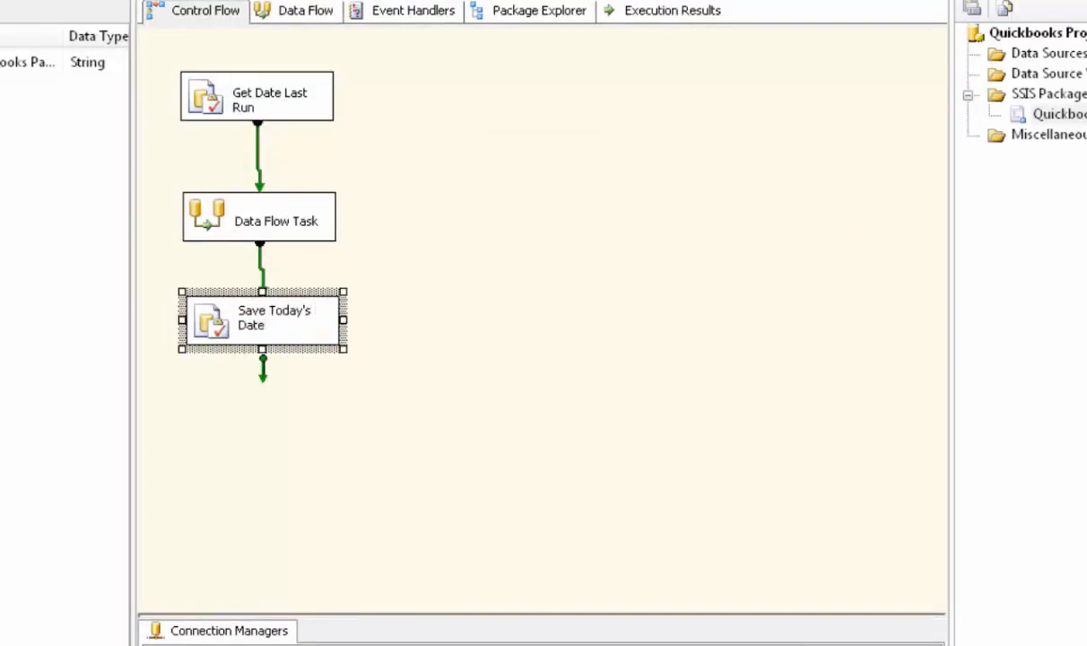
Review the full SQL update statement of the Save Today's Date task.
double_click(299, 331)
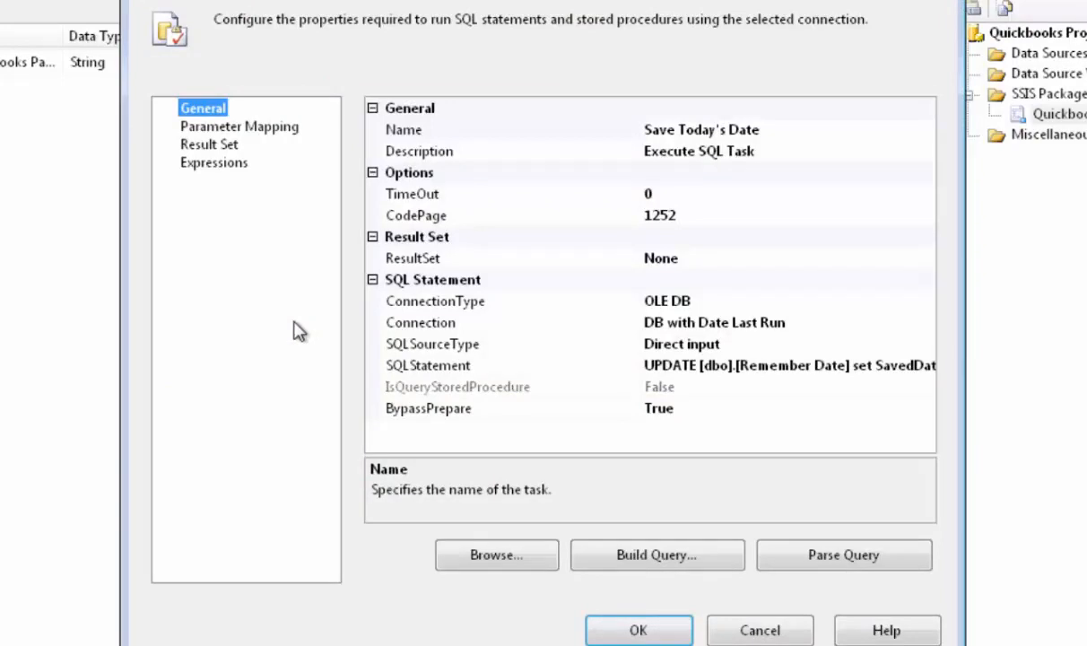
left_click(700, 365)
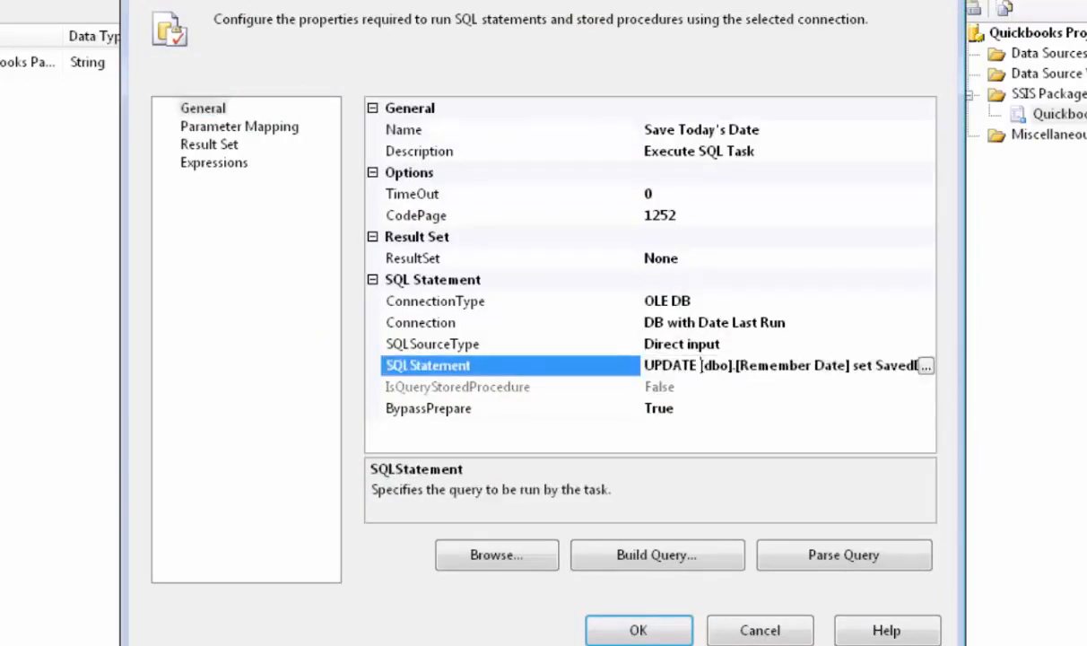
left_click(924, 367)
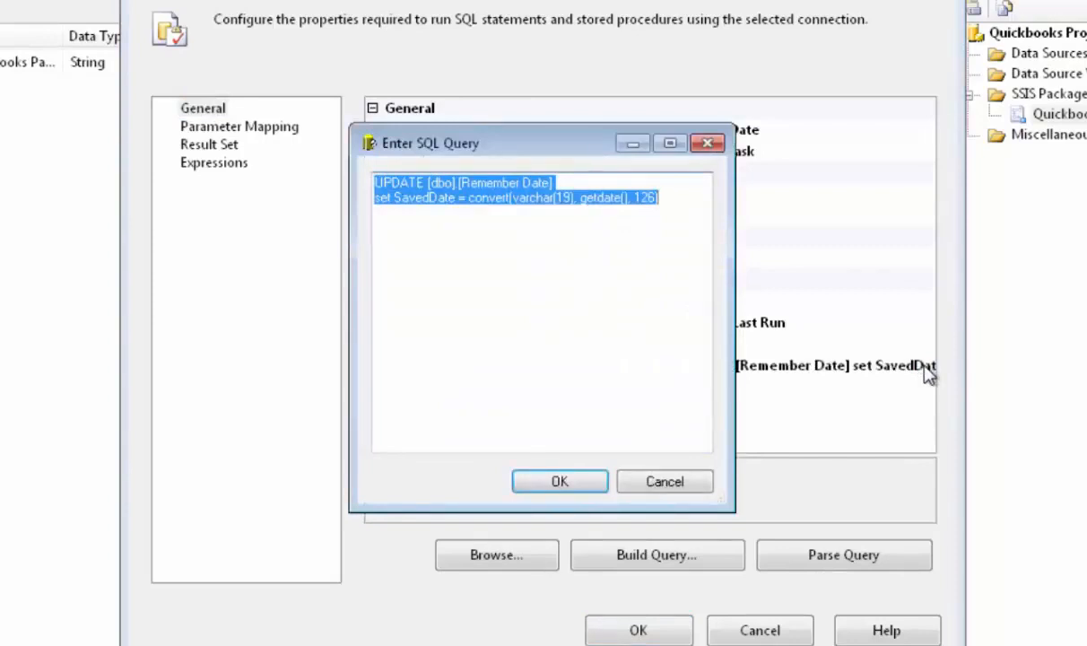
left_click(559, 483)
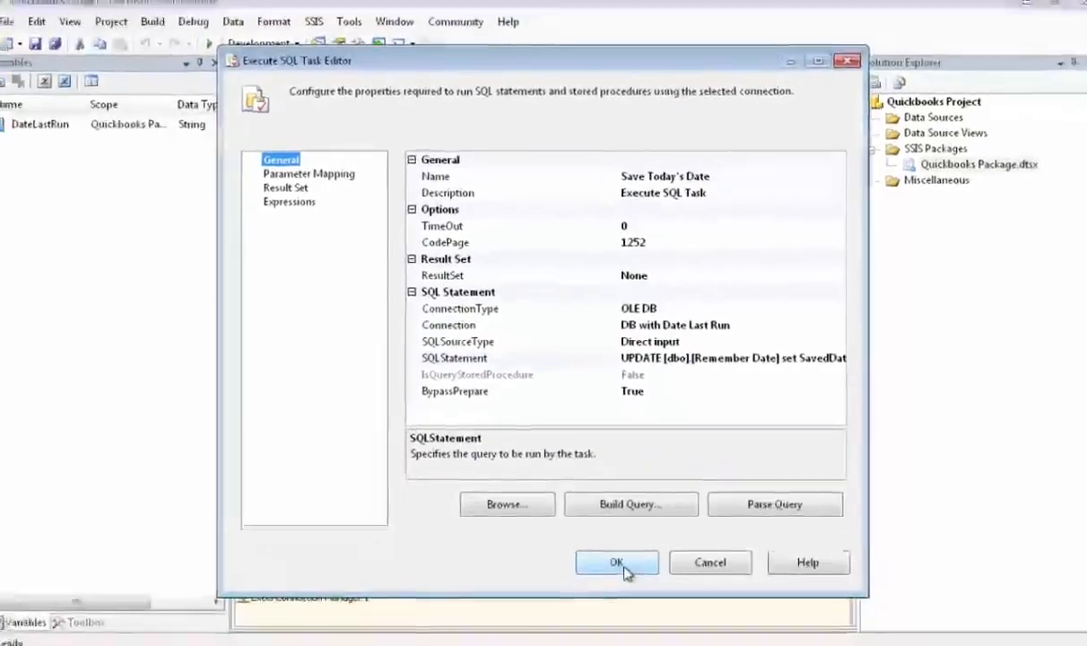
Close the Save Today's Date task editor and open the property expressions of the Data Flow Task.
left_click(625, 570)
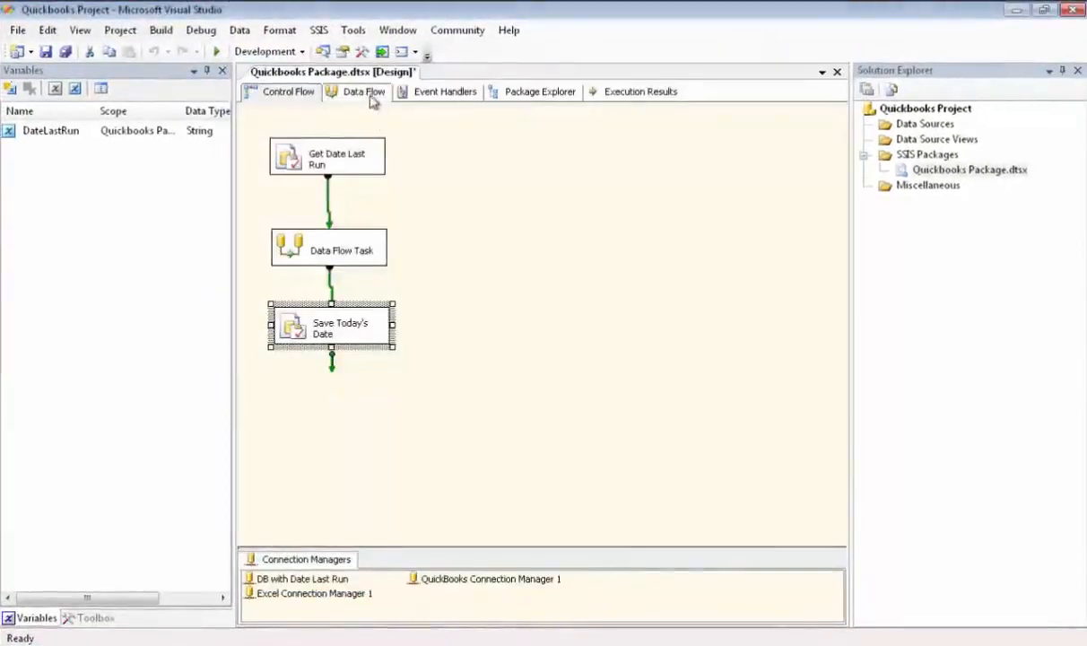
left_click(368, 93)
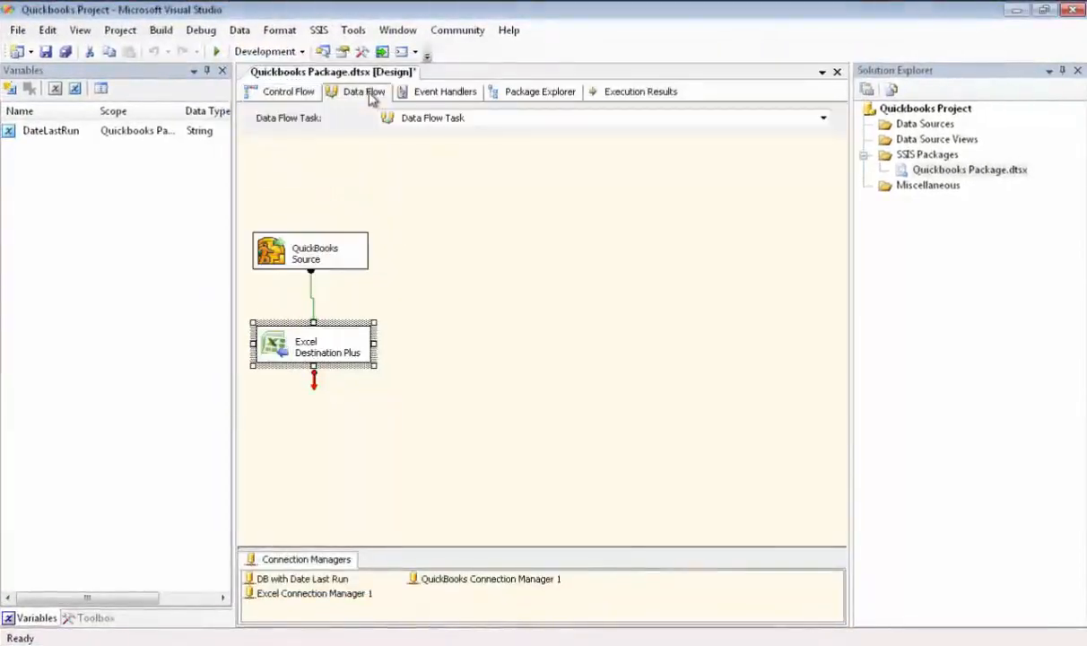
right_click(418, 302)
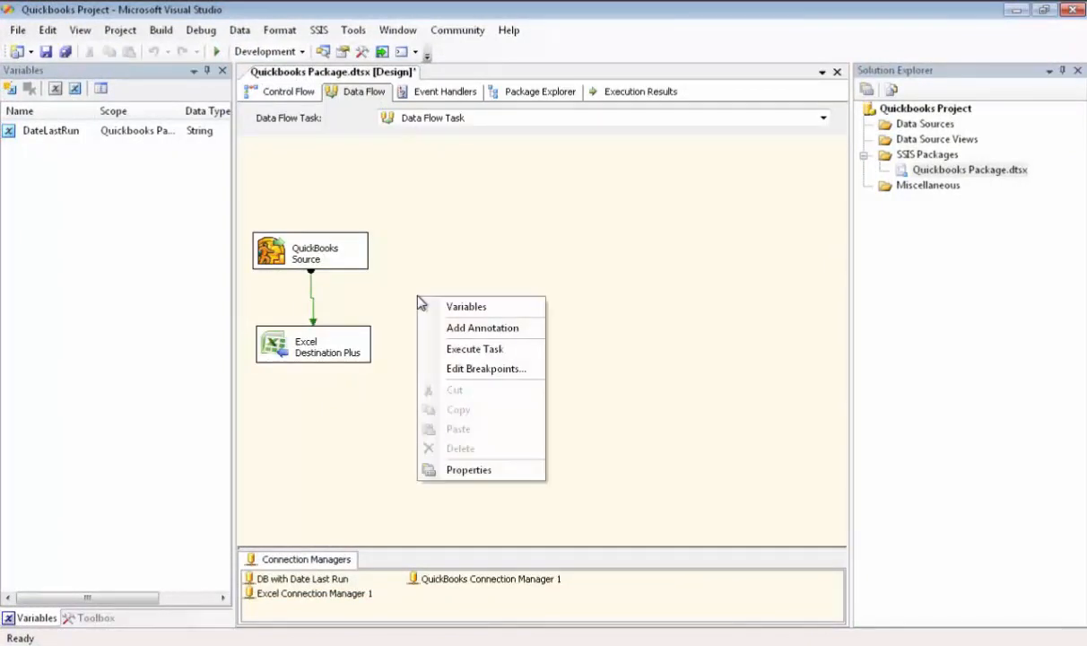
left_click(473, 469)
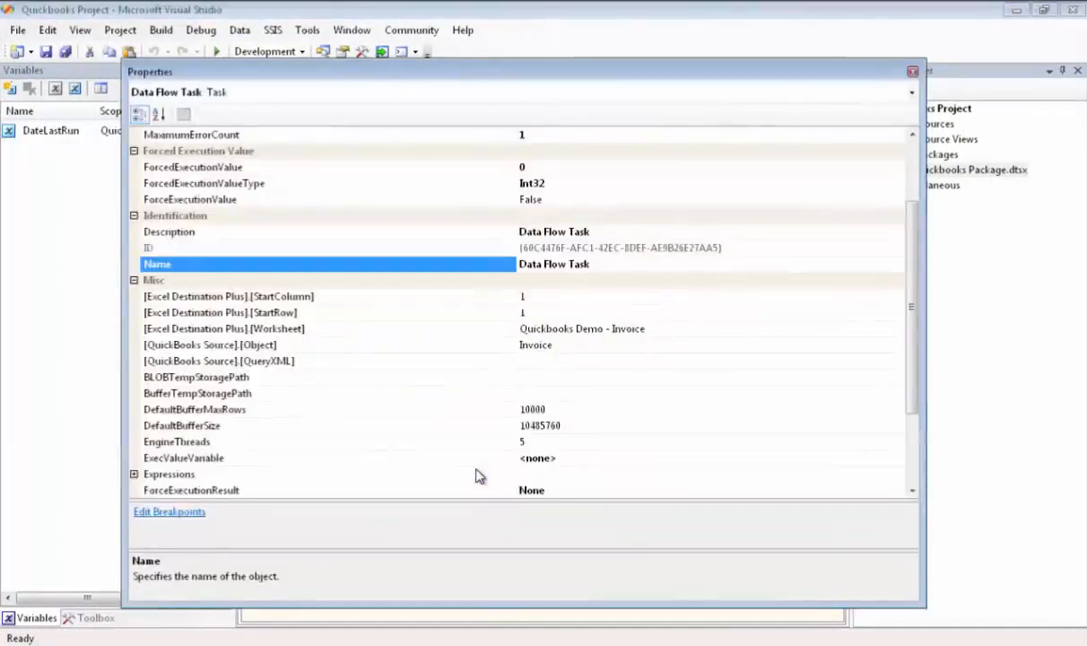
scroll(914, 350, "down", 1)
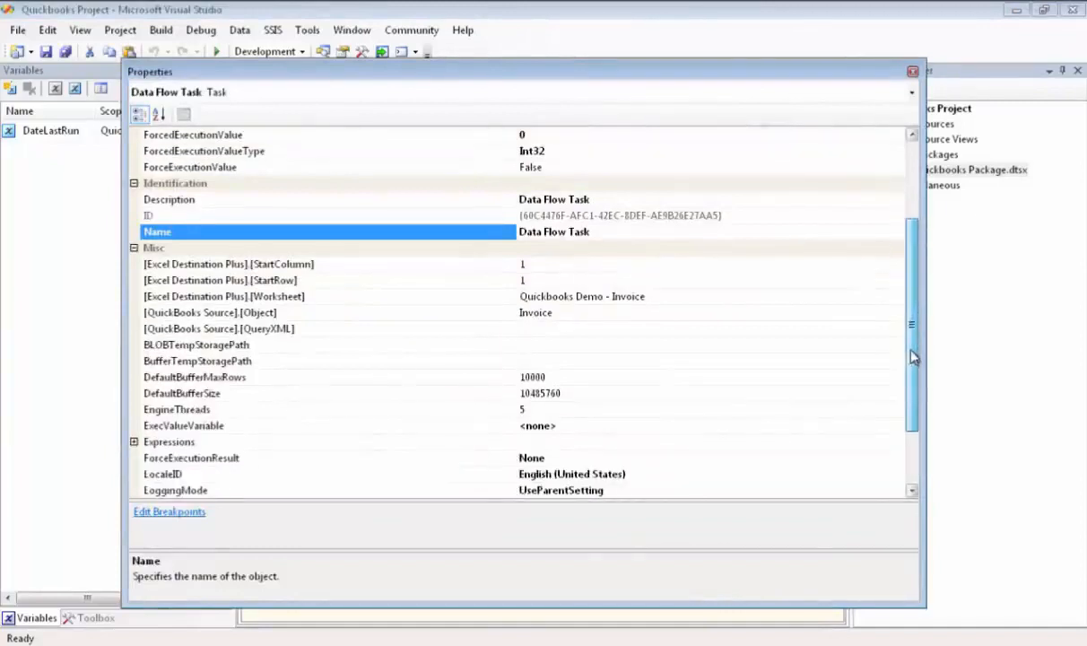
left_click(529, 439)
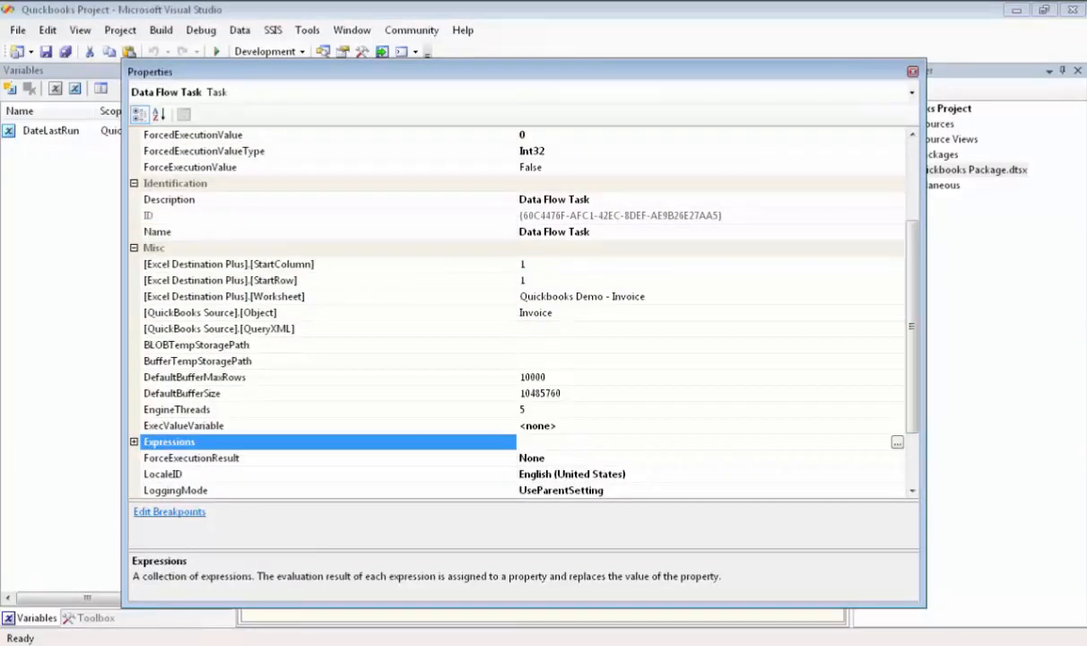
left_click(896, 441)
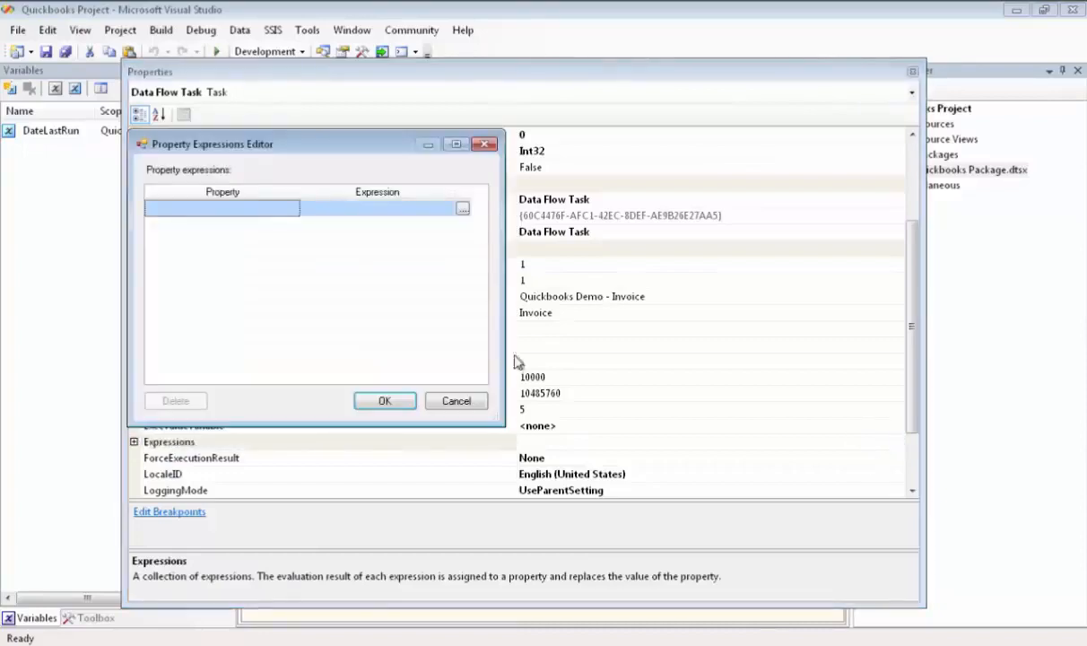
Widen the property expressions list and add an entry for the [QuickBooks Source].[QueryXML] property.
left_click(285, 209)
left_click_drag(296, 197, 350, 196)
left_click_drag(489, 421, 565, 435)
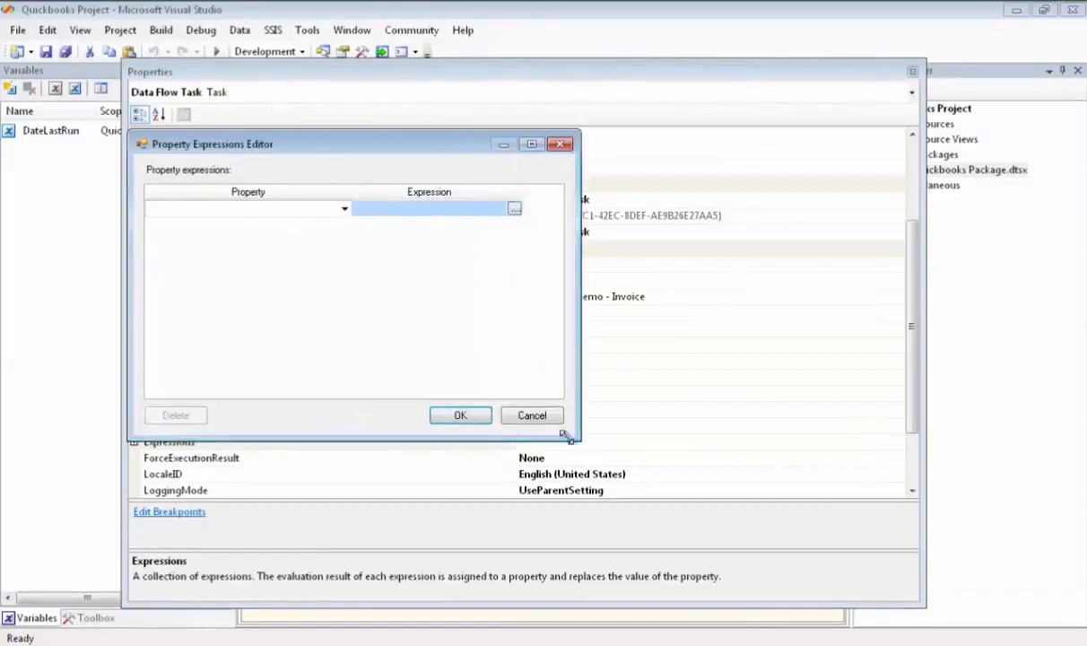
left_click(344, 209)
left_click(272, 277)
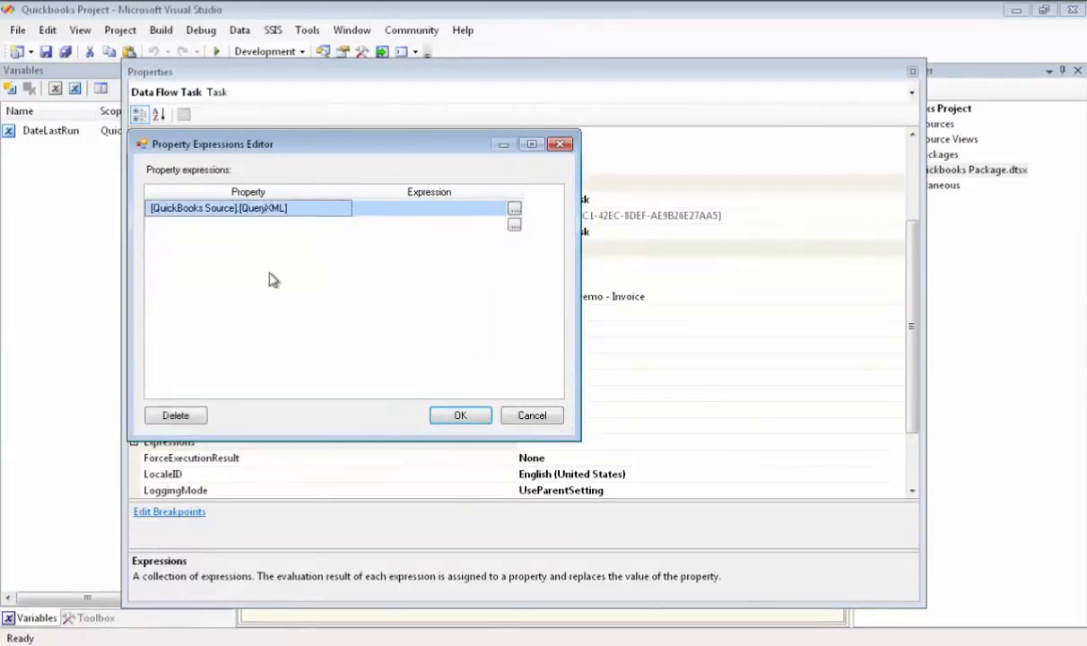
Set the QueryXML expression to an InvoiceQueryRqType query with IncludeLineItems true and a ModifiedDateRangeFilter whose FromModifiedDate is @[User::DateLastRun].
left_click(513, 209)
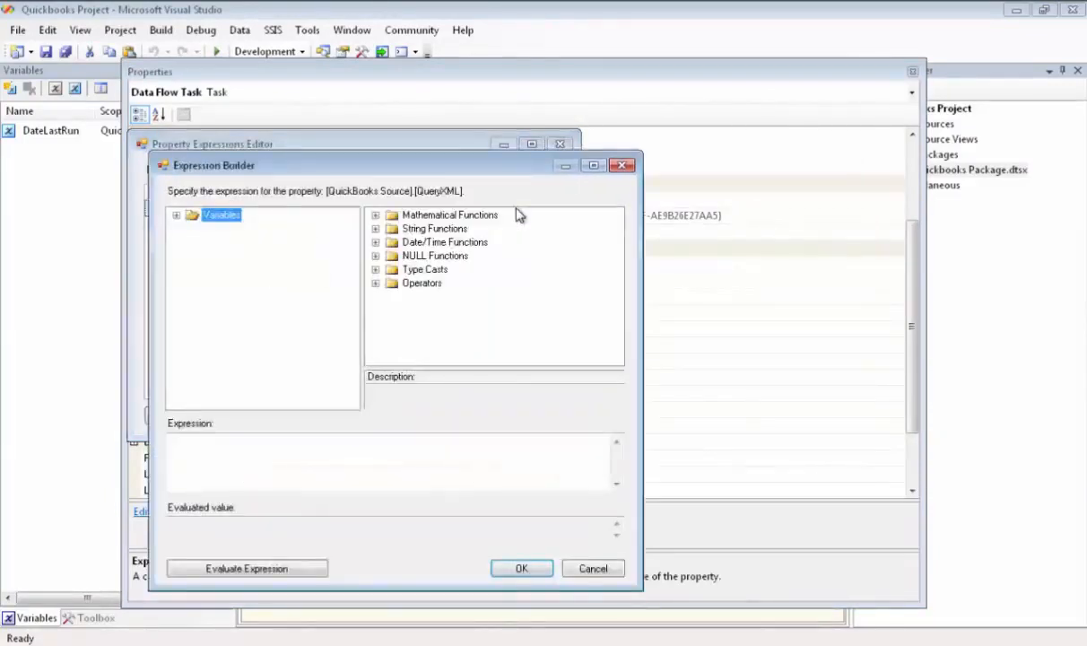
left_click(388, 462)
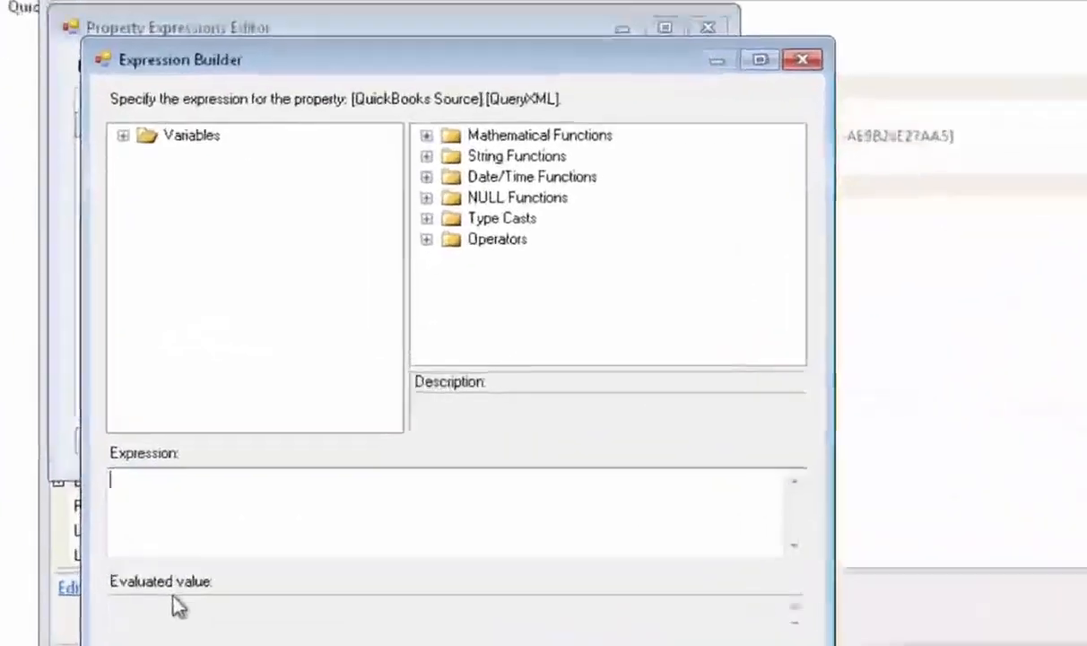
key("ctrl+v")
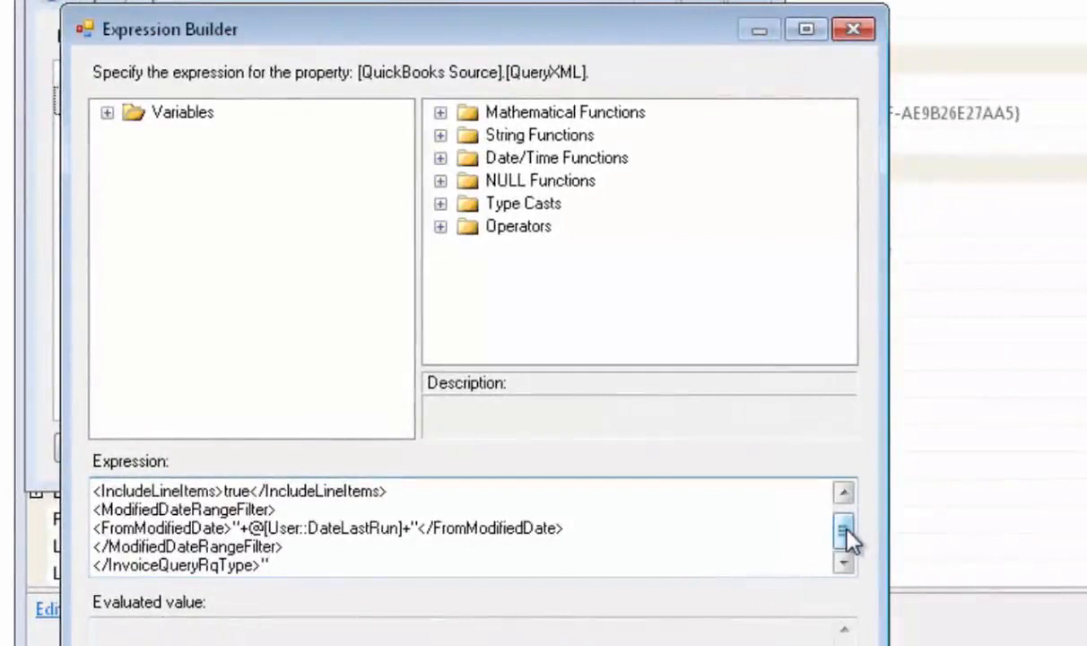
left_click_drag(670, 37, 684, 0)
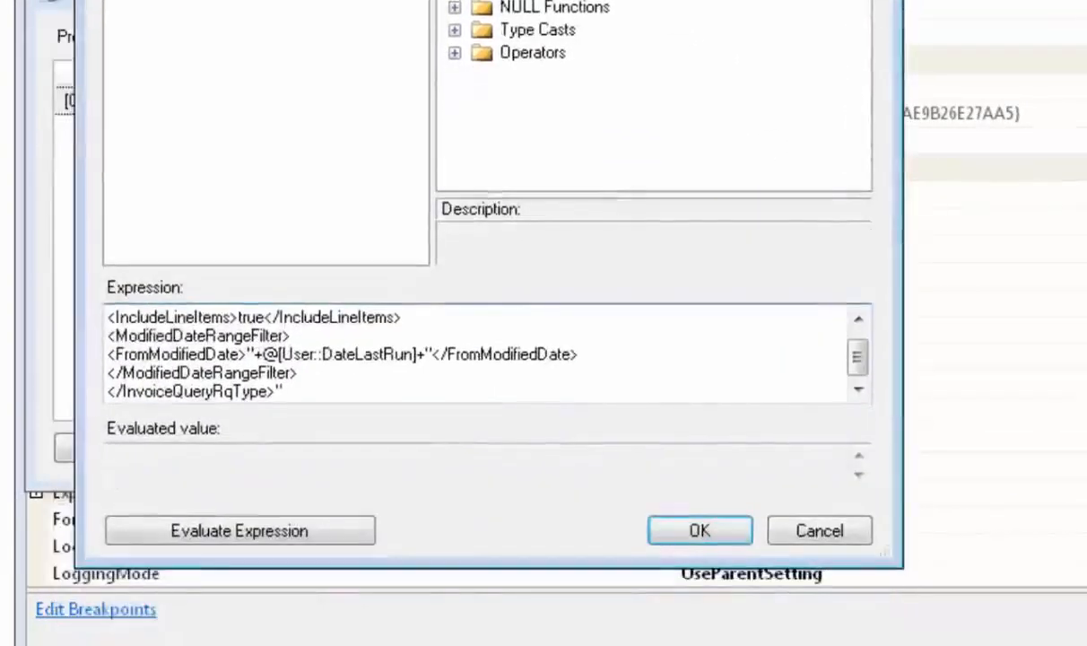
left_click_drag(898, 556, 937, 633)
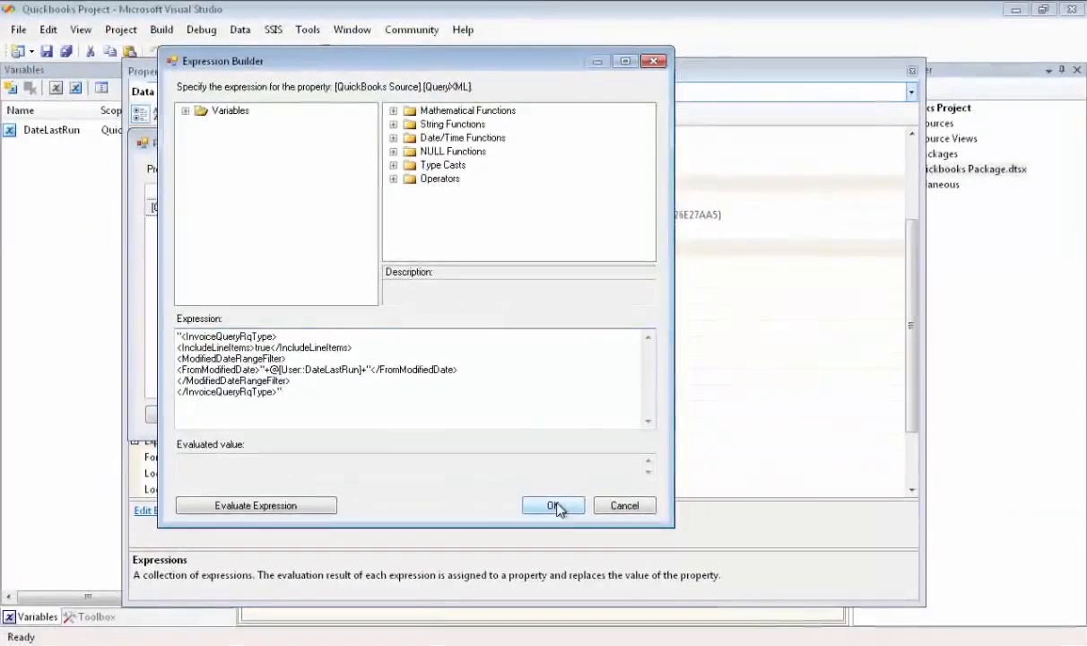
left_click(553, 506)
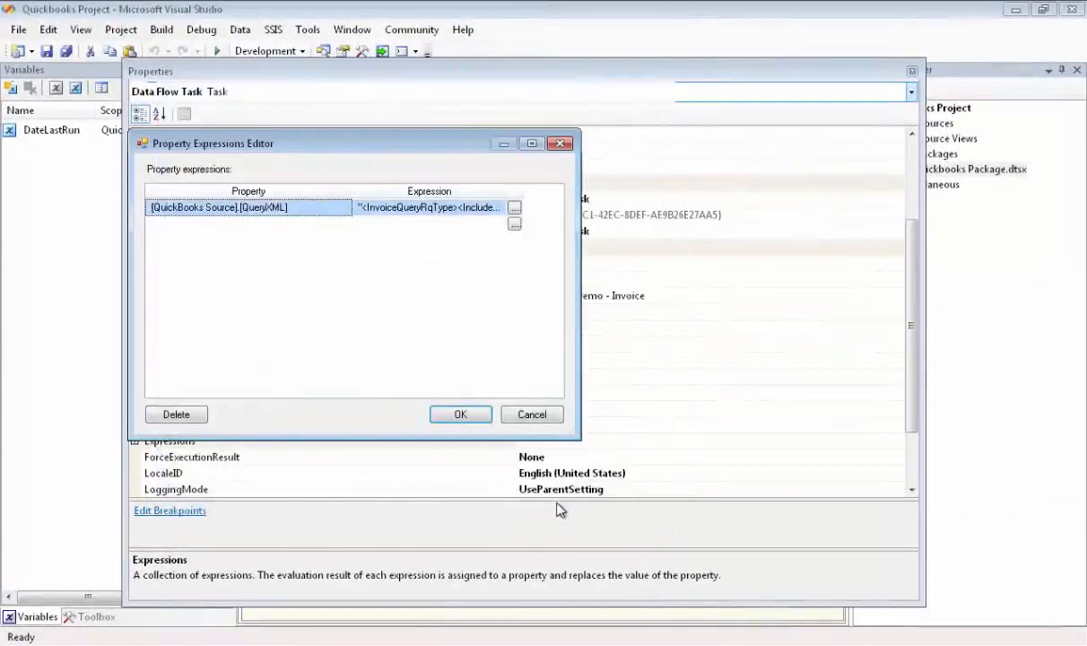
left_click(480, 415)
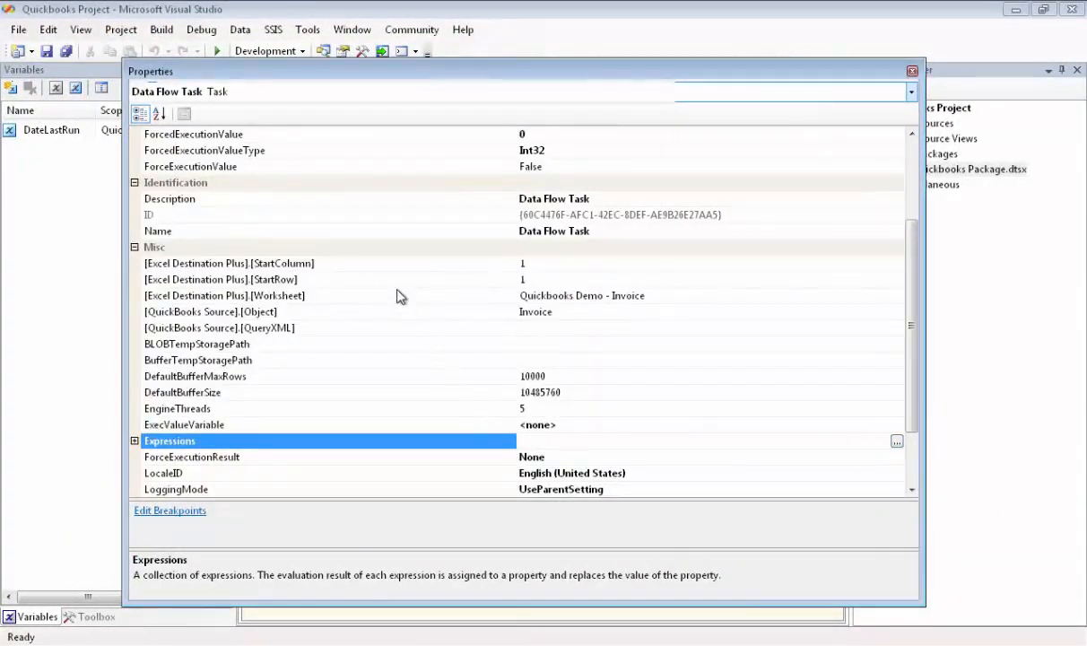
left_click(912, 72)
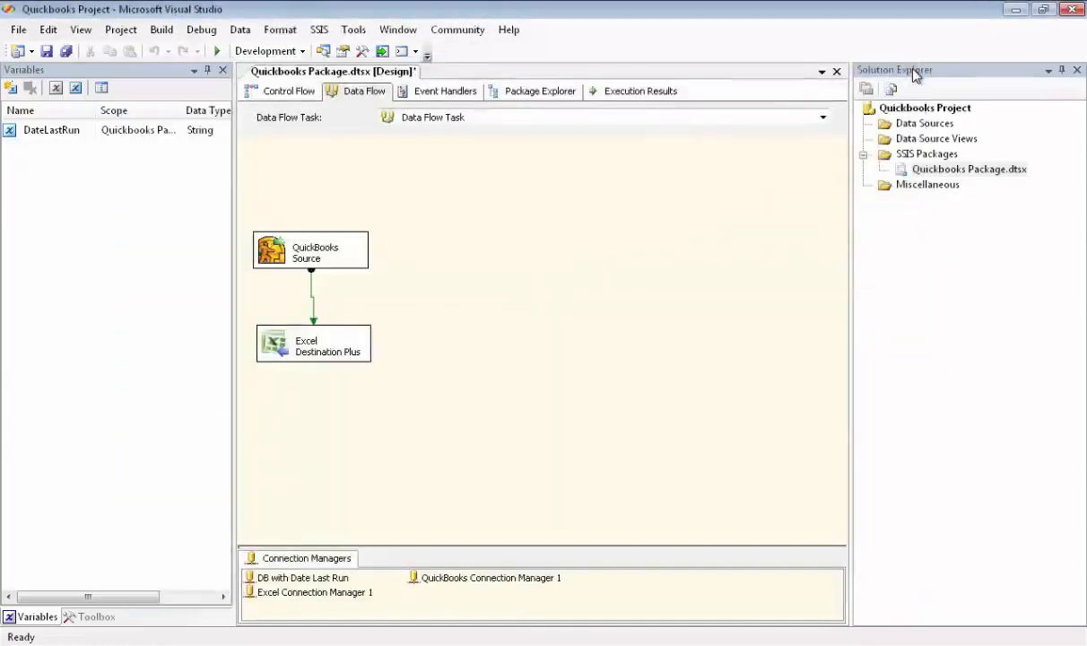
Run the package, return to design mode, and review the exported invoice rows in the Excel worksheet.
left_click(216, 50)
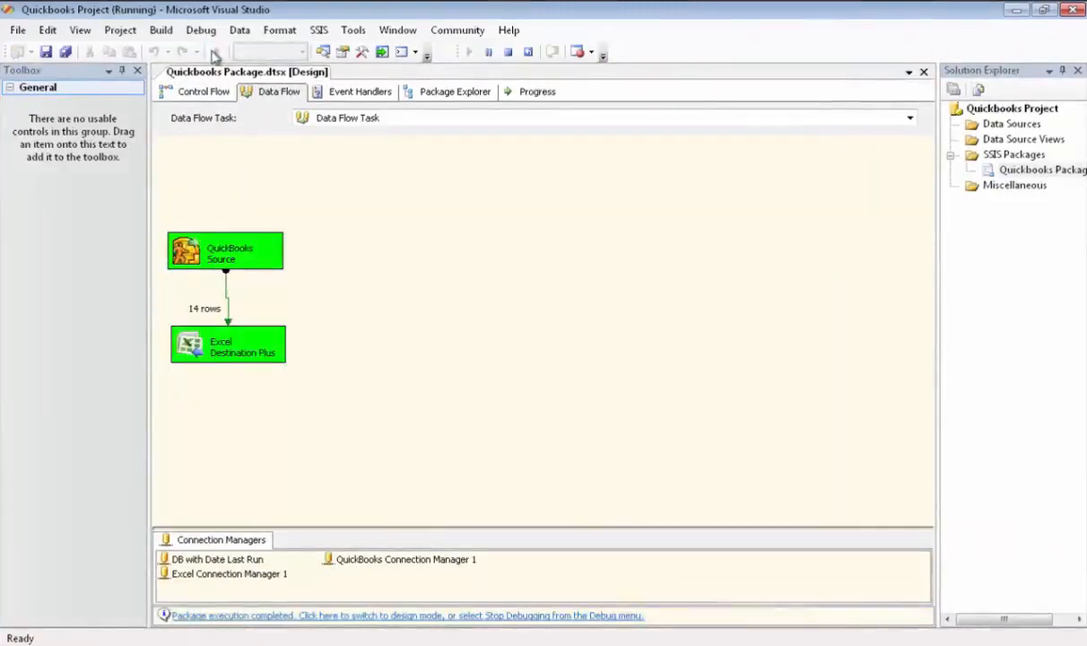
left_click(311, 617)
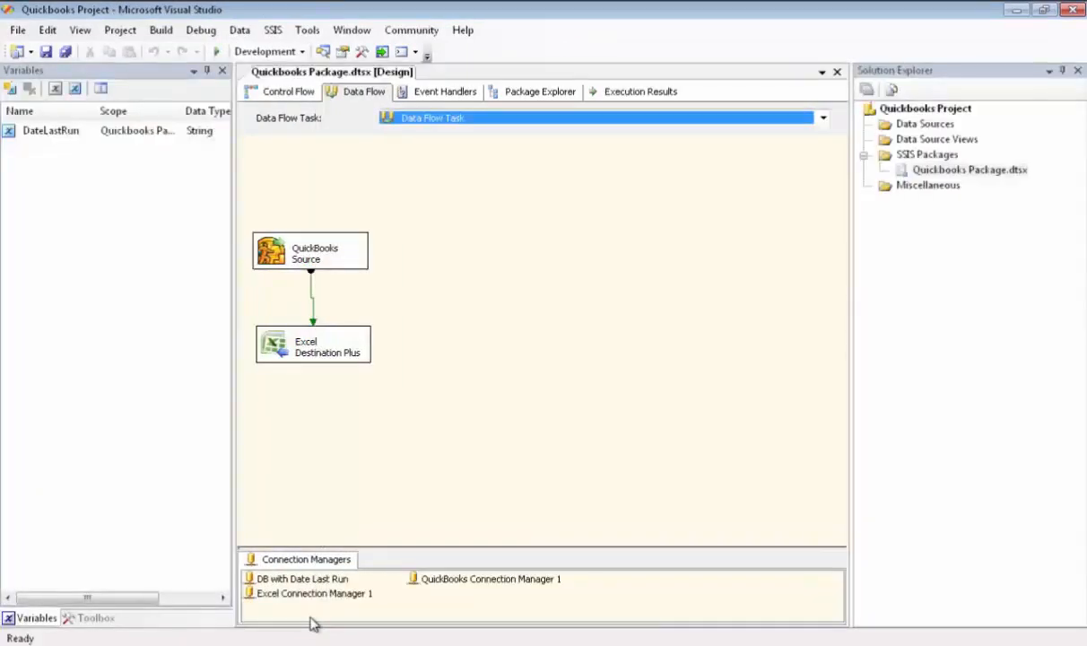
left_click(640, 94)
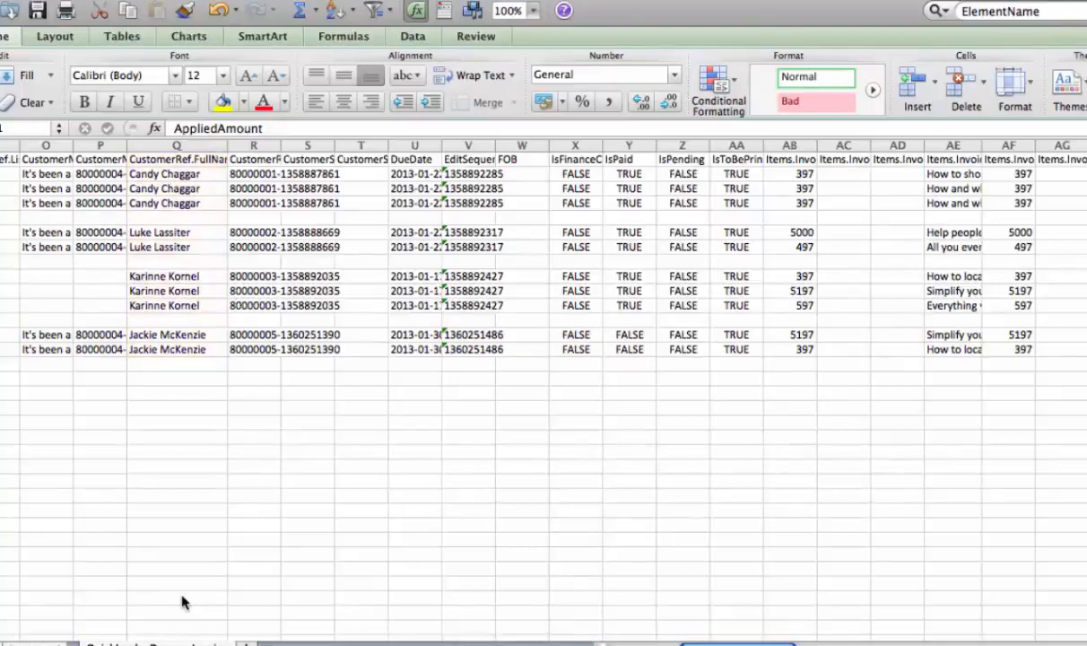
left_click_drag(722, 644, 807, 644)
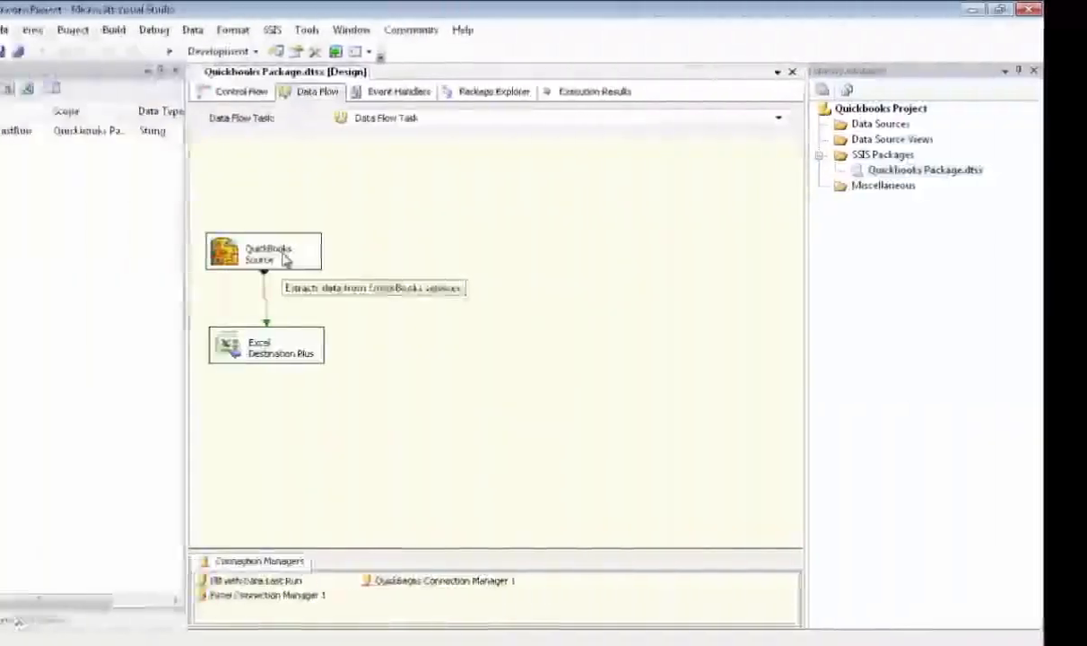
Replace the QuickBooks Source's QueryXML with an XML 1.0, utf-16 InvoiceQueryRqType query containing only IncludeLineItems set to true.
left_click(285, 258)
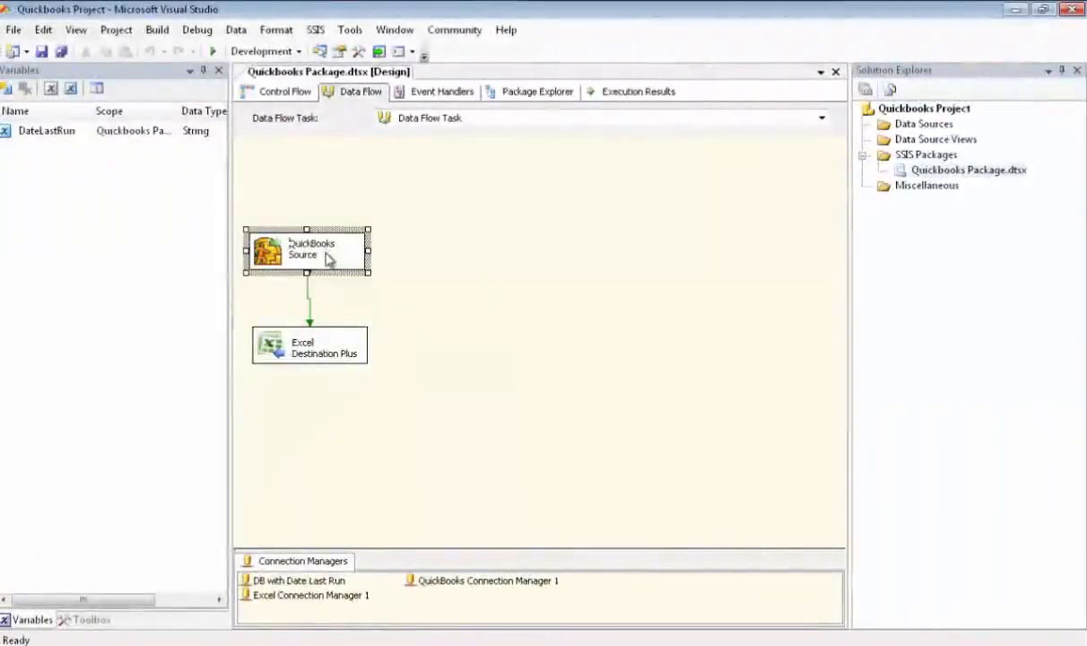
double_click(327, 258)
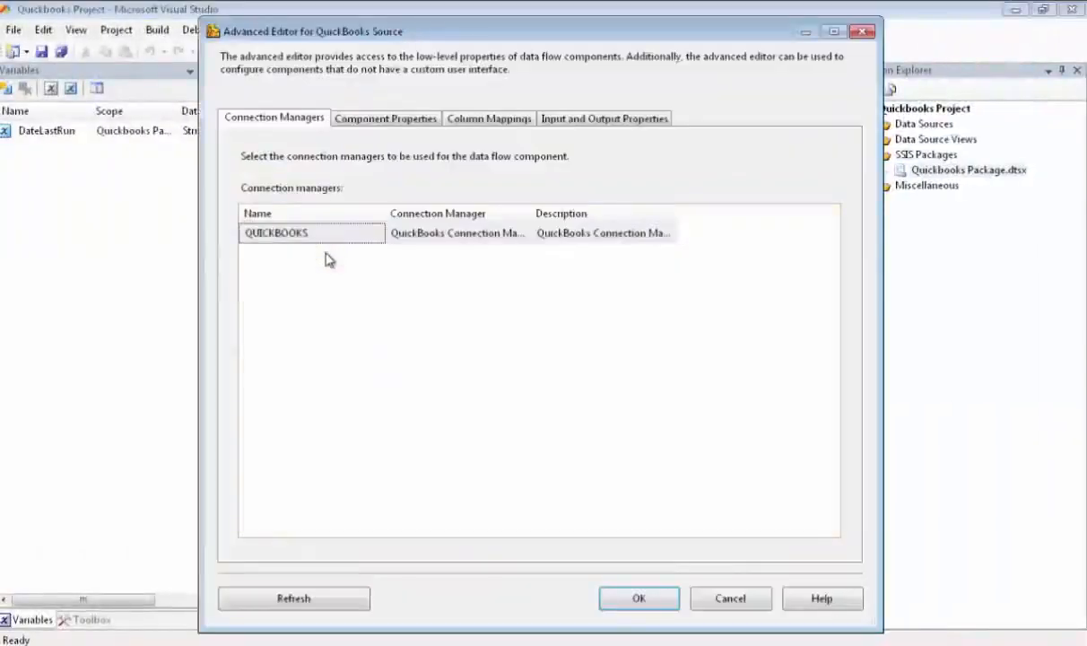
left_click(406, 122)
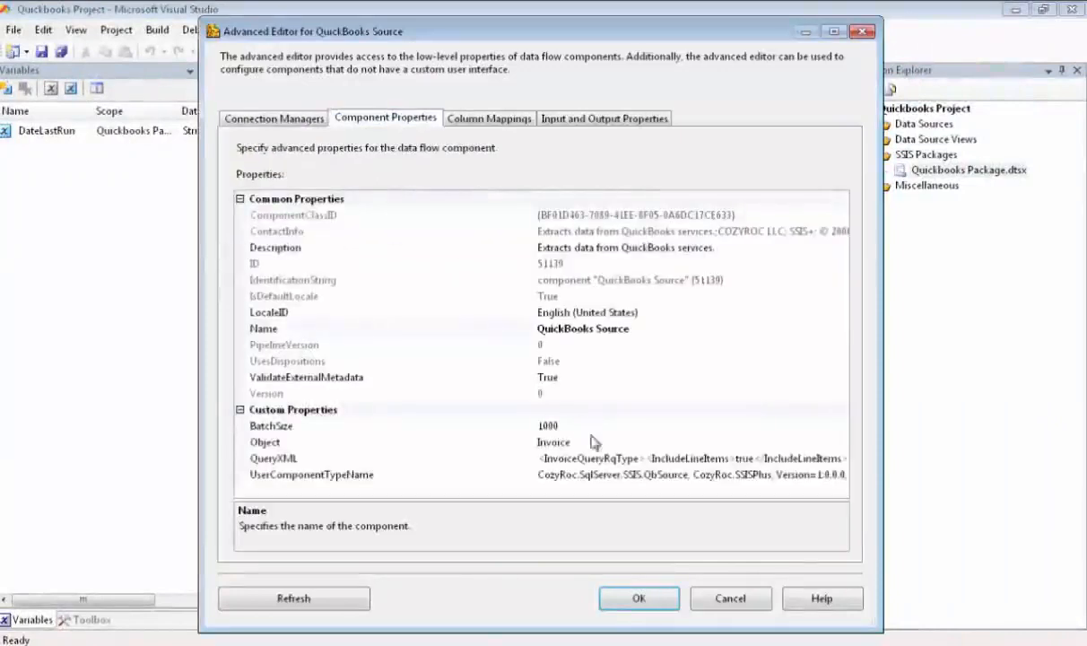
left_click(578, 457)
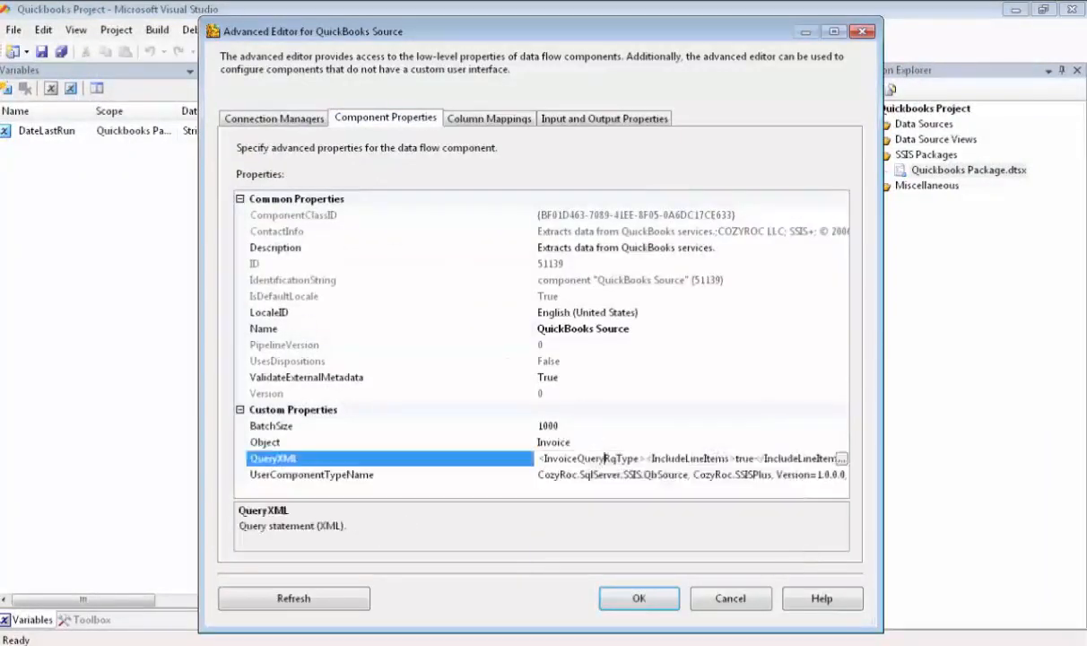
left_click(840, 458)
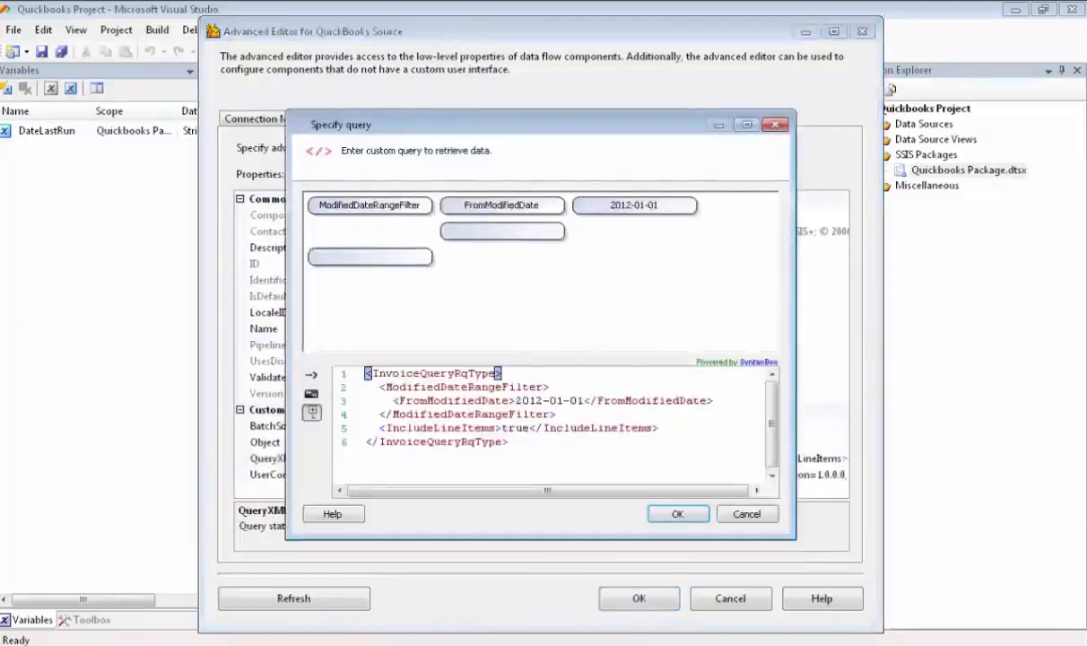
left_click_drag(364, 444, 345, 371)
key("Delete")
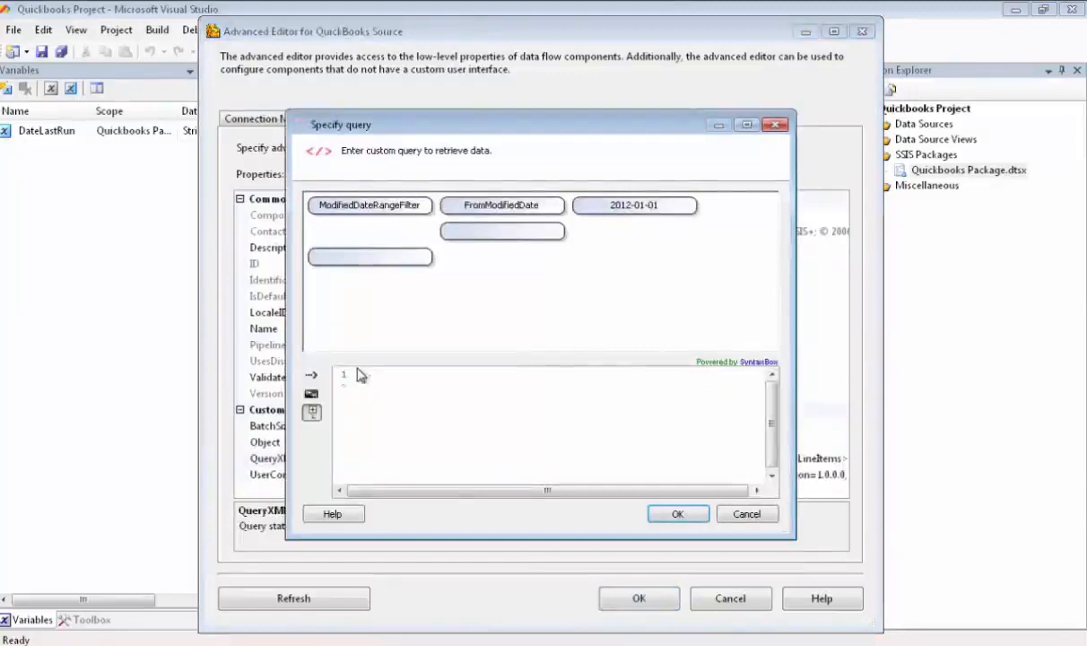
type("<?xml version=\"1.0\" encoding=\"utf-16\"?> <InvoiceQueryRqType> <IncludeLineItems>true</IncludeLineItems> </InvoiceQueryRqType>")
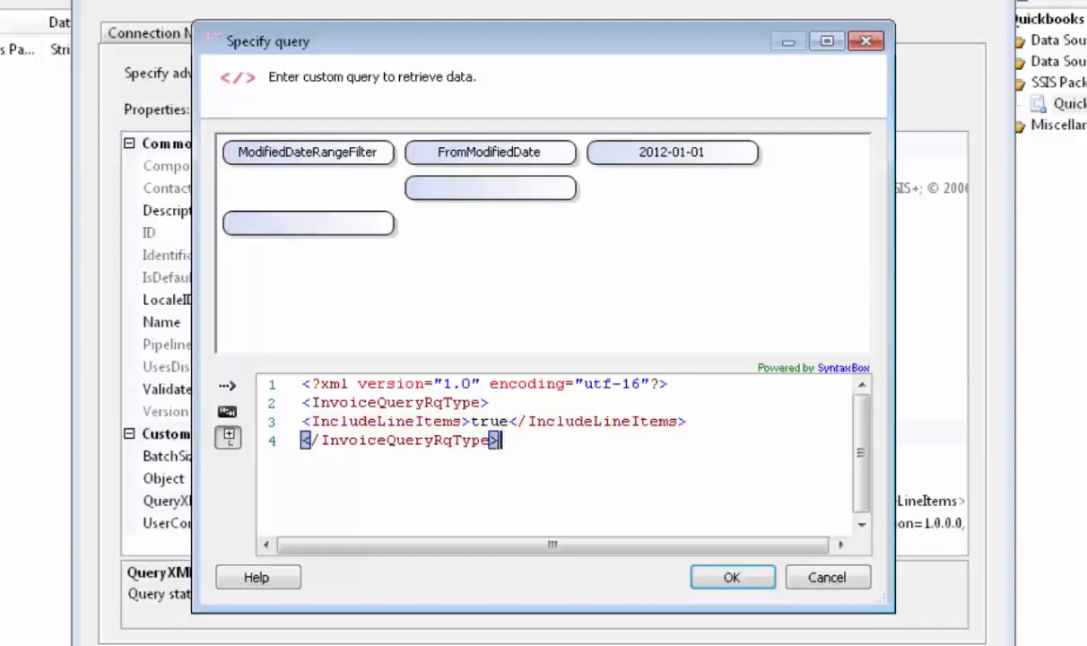
left_click(754, 577)
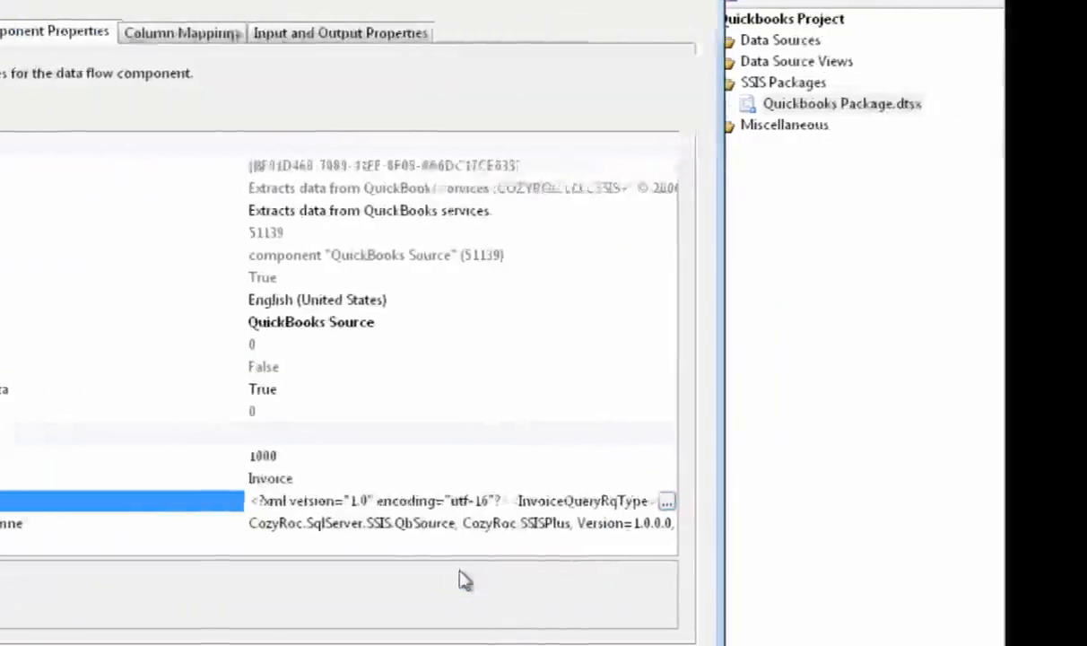